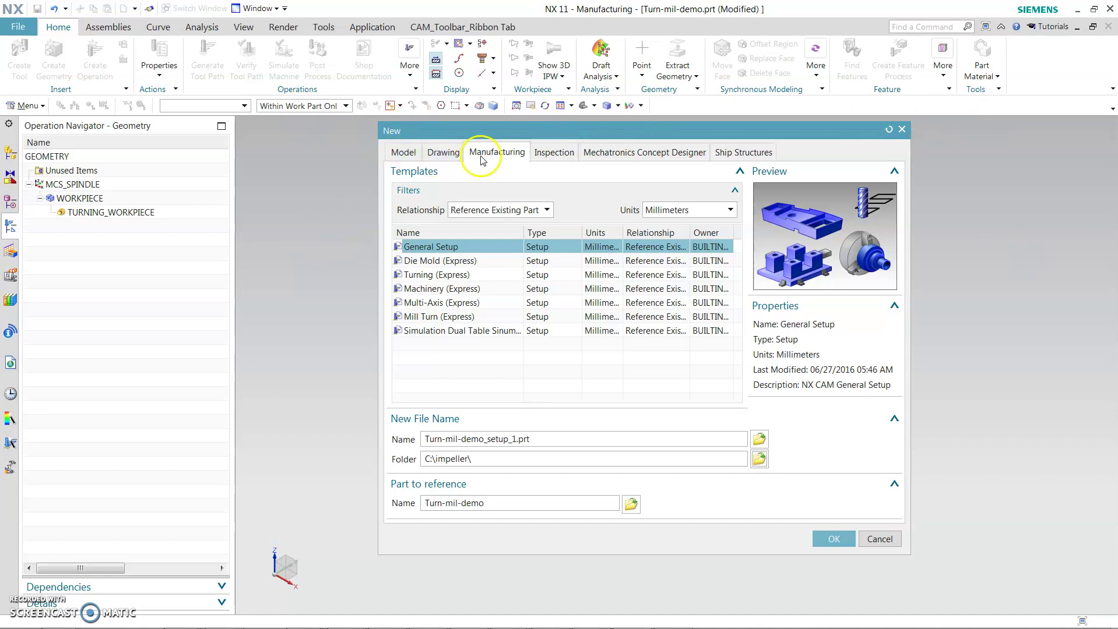
# Step: Create a manufacturing setup in millimetres from the Mill Turn (Express) template, referencing the Turn-mil-demo part
pyautogui.click(444, 153)
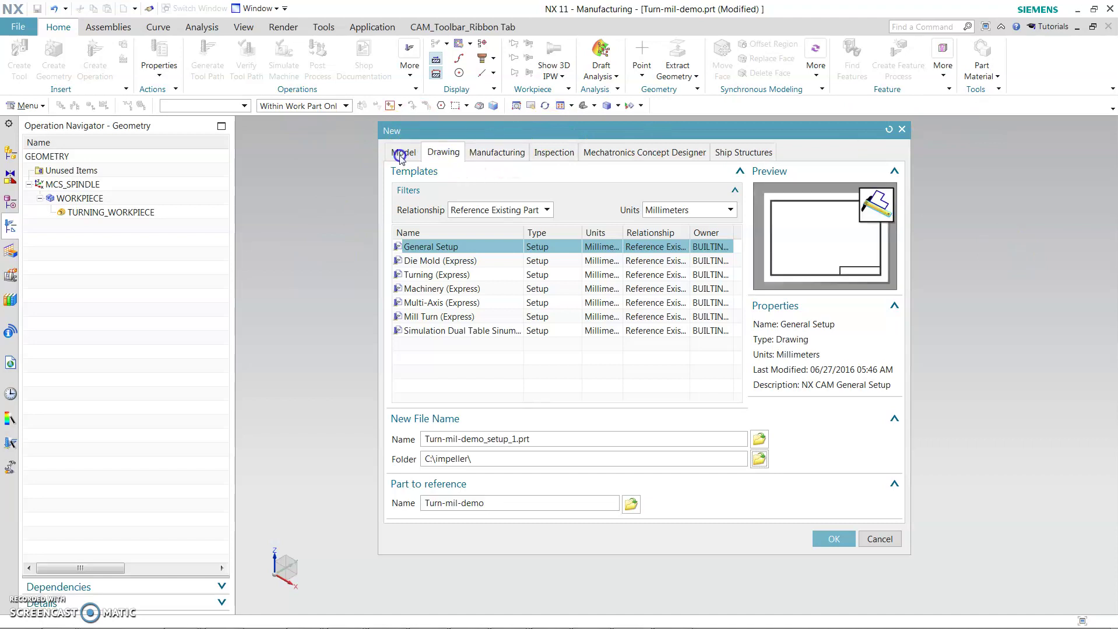
pyautogui.click(396, 158)
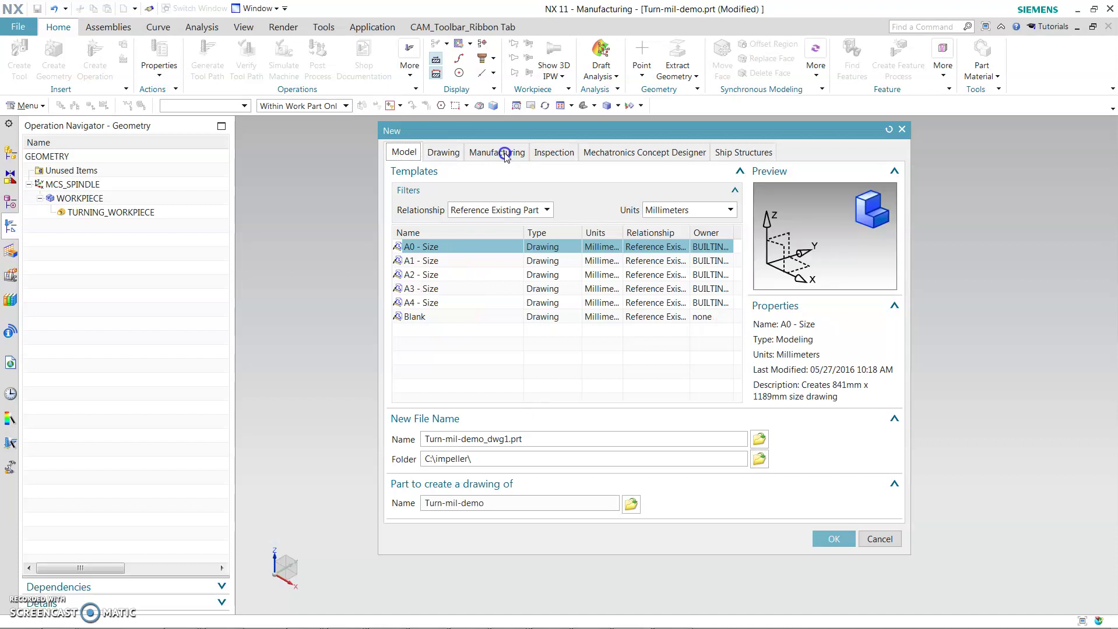
pyautogui.click(447, 155)
pyautogui.click(506, 154)
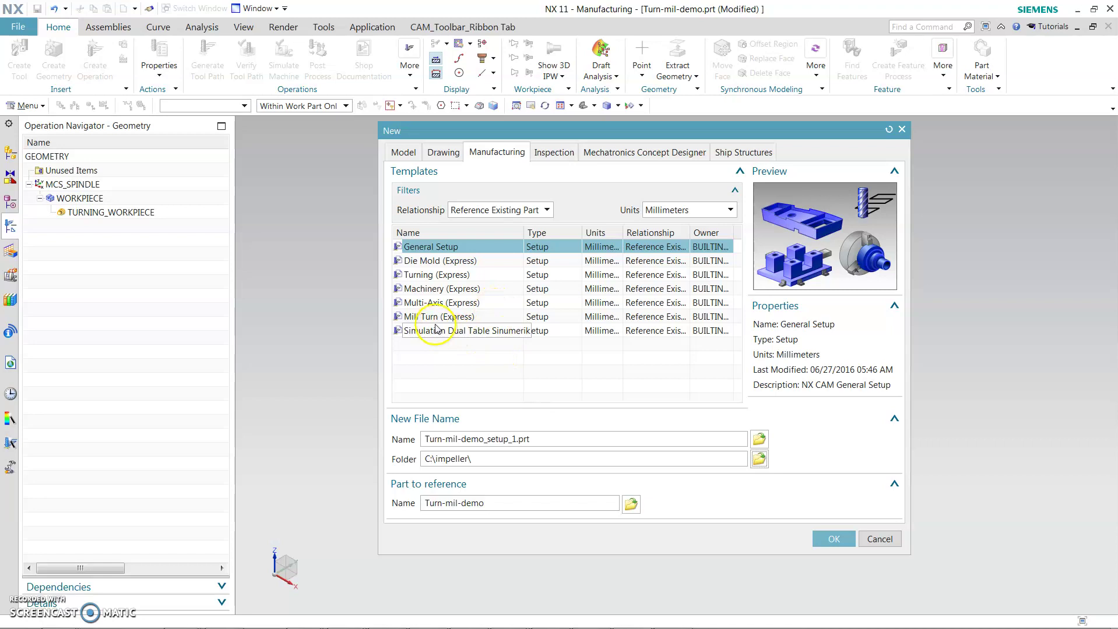
pyautogui.click(466, 318)
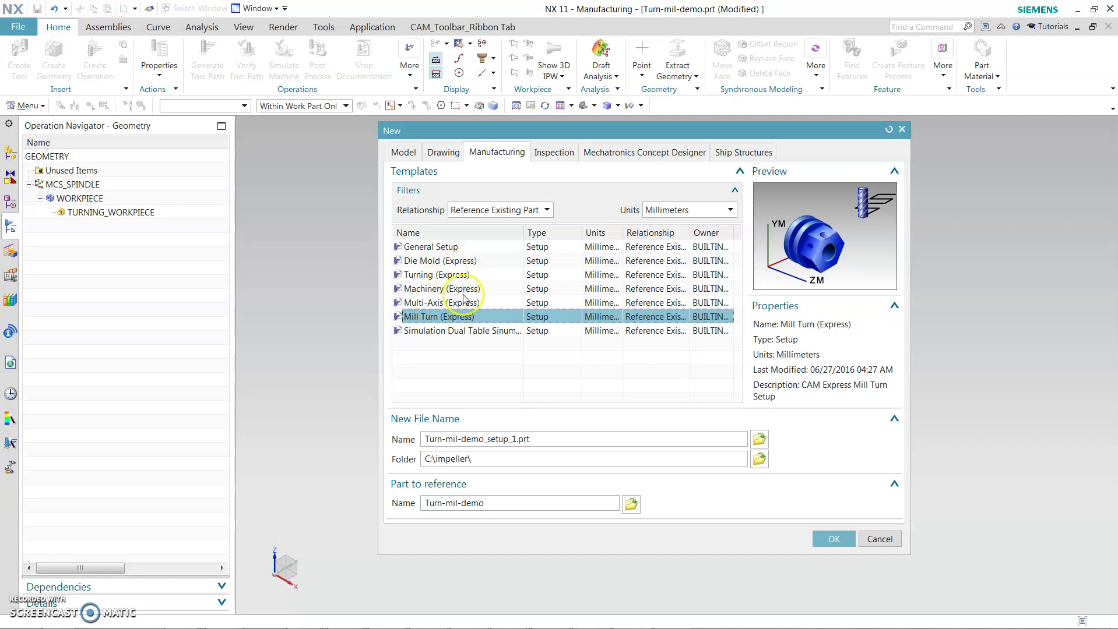
pyautogui.click(473, 314)
pyautogui.click(466, 323)
pyautogui.press('Return')
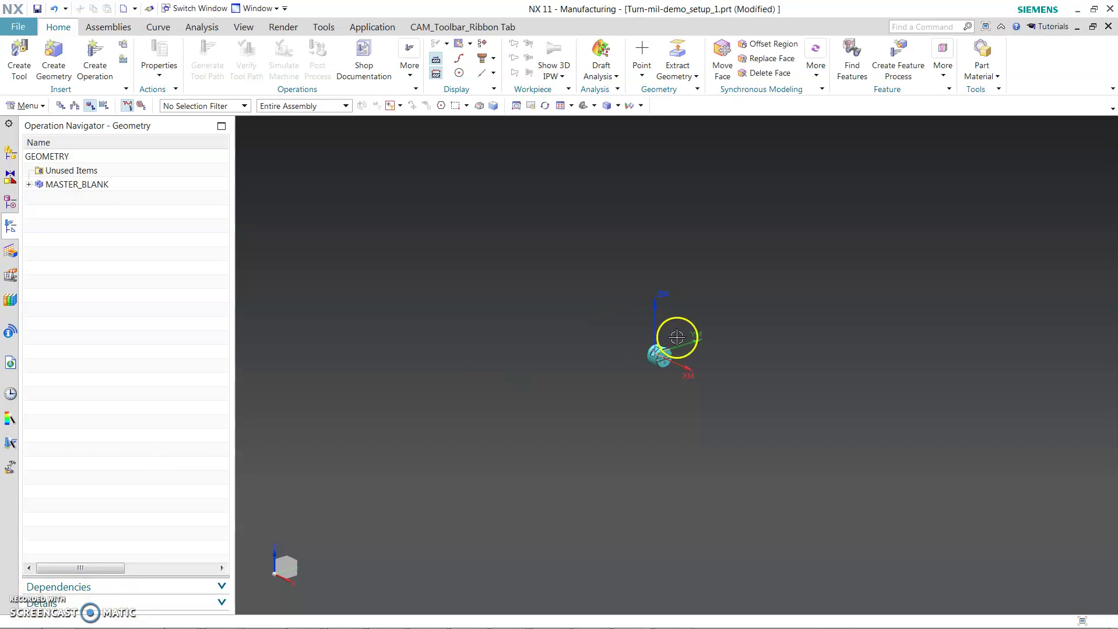
# Step: Fit the part in the graphics area and expand all groups under MASTER_BLANK in the geometry tree
pyautogui.hotkey('ctrl', 'f')
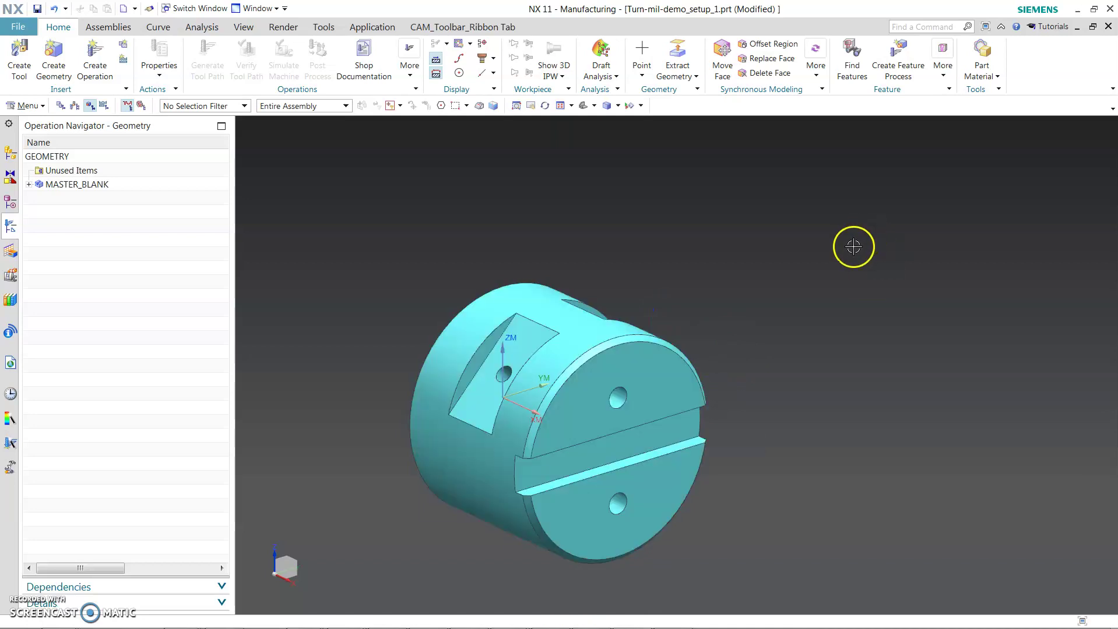
pyautogui.moveTo(736, 235)
pyautogui.mouseDown(button='middle')
pyautogui.moveTo(773, 267)
pyautogui.moveTo(738, 254)
pyautogui.mouseUp(button='middle')
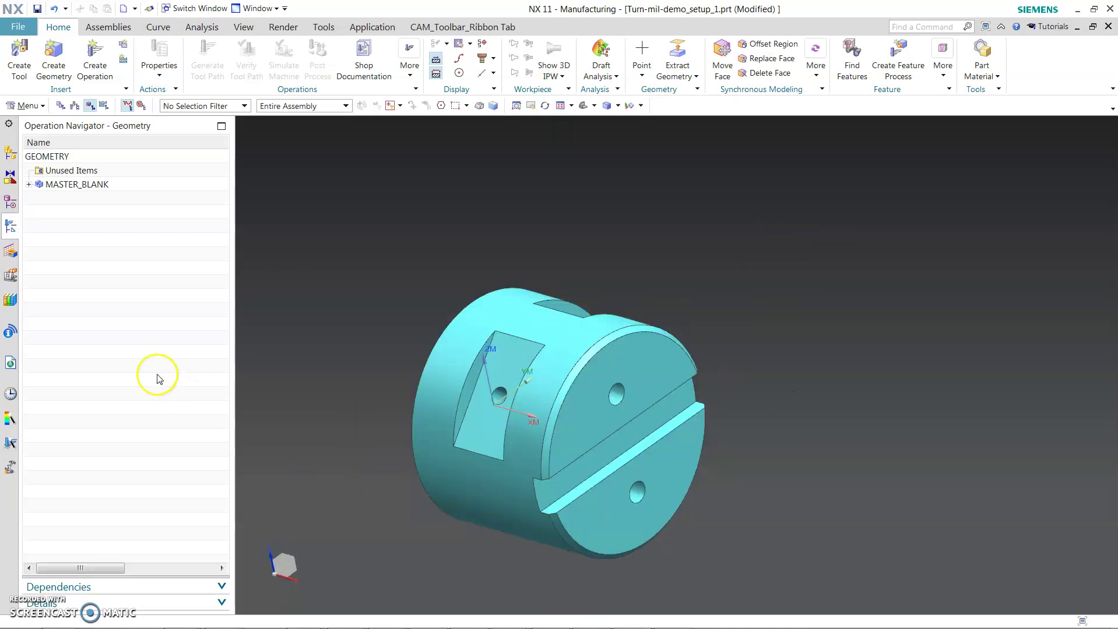
pyautogui.rightClick(86, 285)
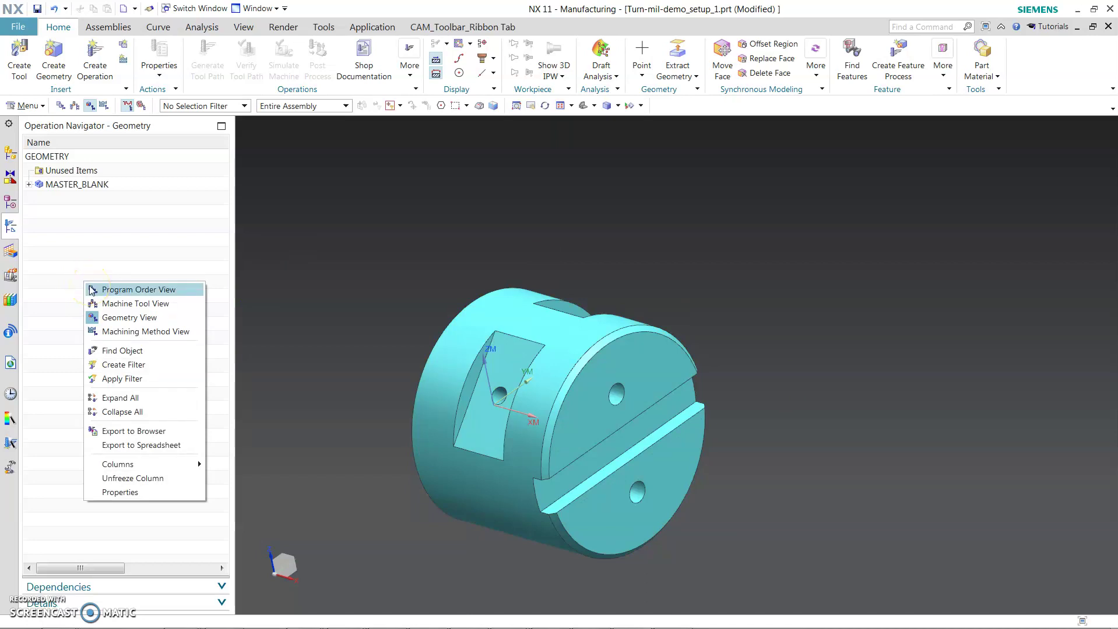
pyautogui.click(160, 399)
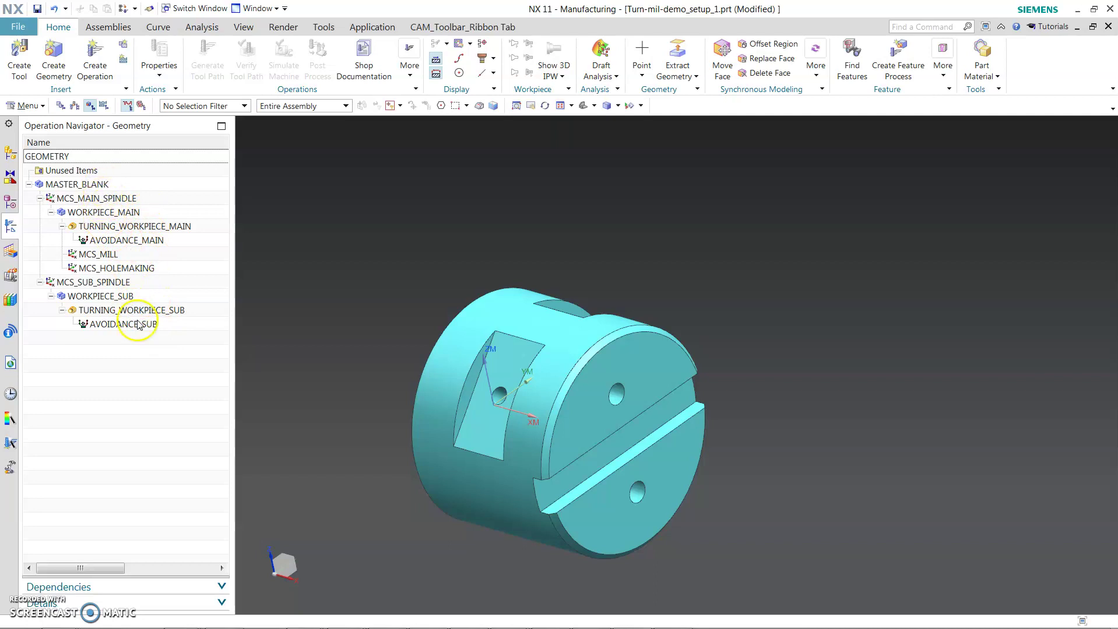
pyautogui.click(132, 184)
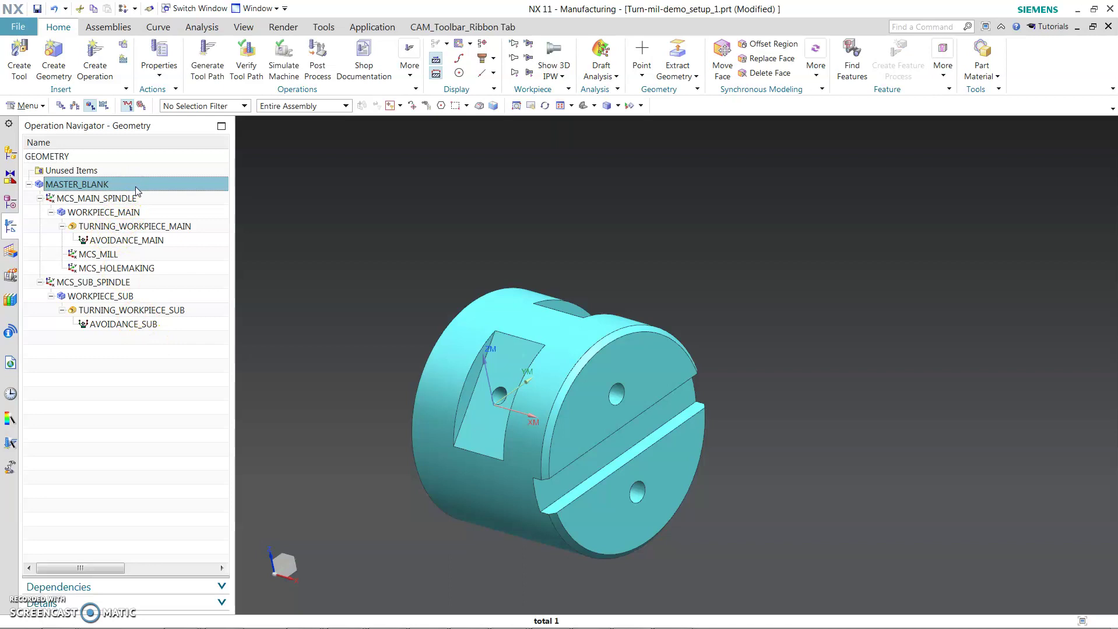
pyautogui.click(136, 188)
pyautogui.click(53, 61)
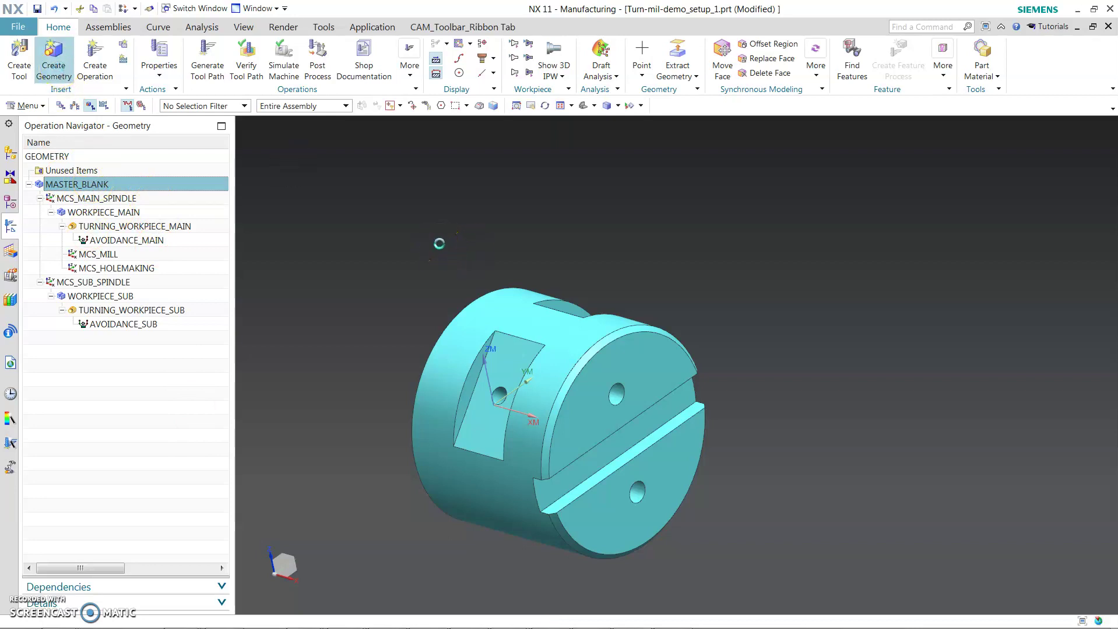
pyautogui.click(178, 207)
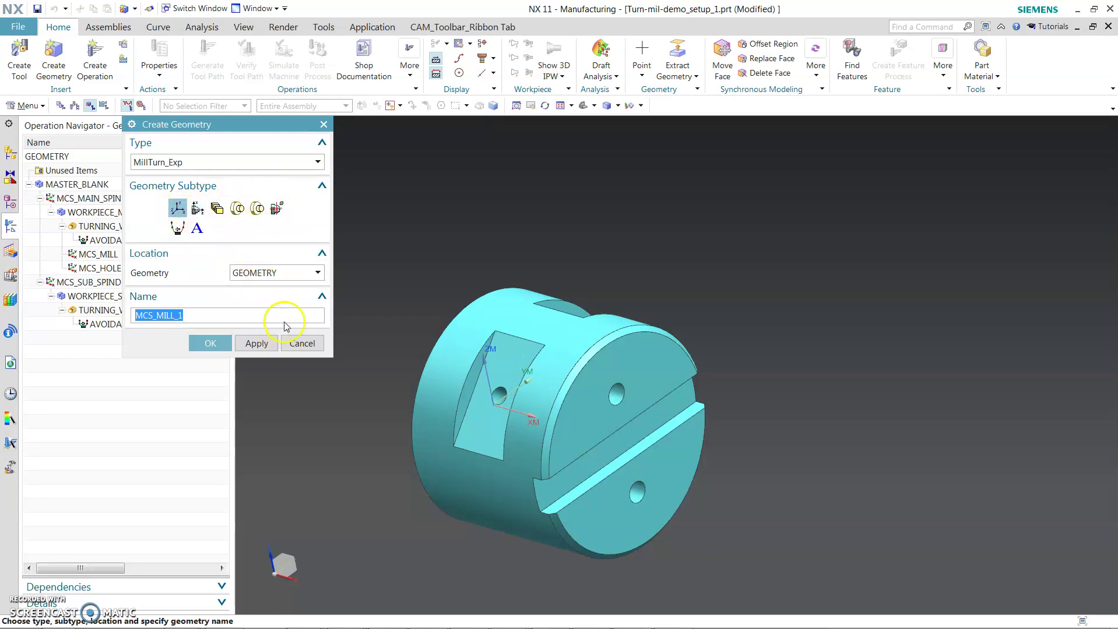
pyautogui.click(302, 343)
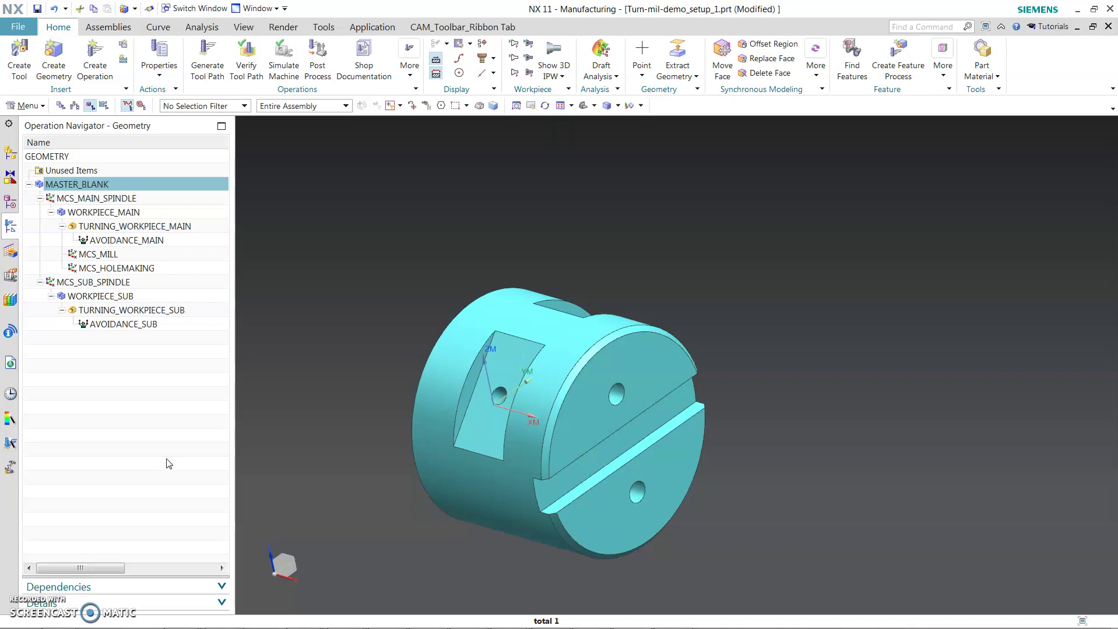
# Step: Examine the coordinate systems, workpieces, avoidance, milling and holemaking groups of the main spindle, and the MCS_SUB_SPINDLE group
pyautogui.click(168, 464)
pyautogui.click(99, 196)
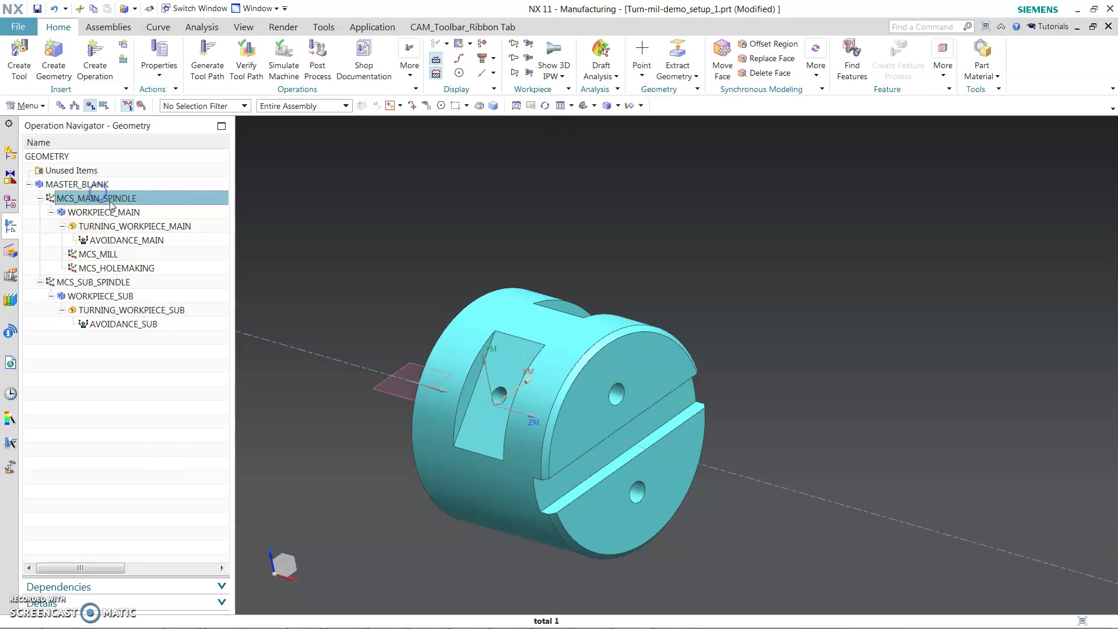
pyautogui.click(139, 215)
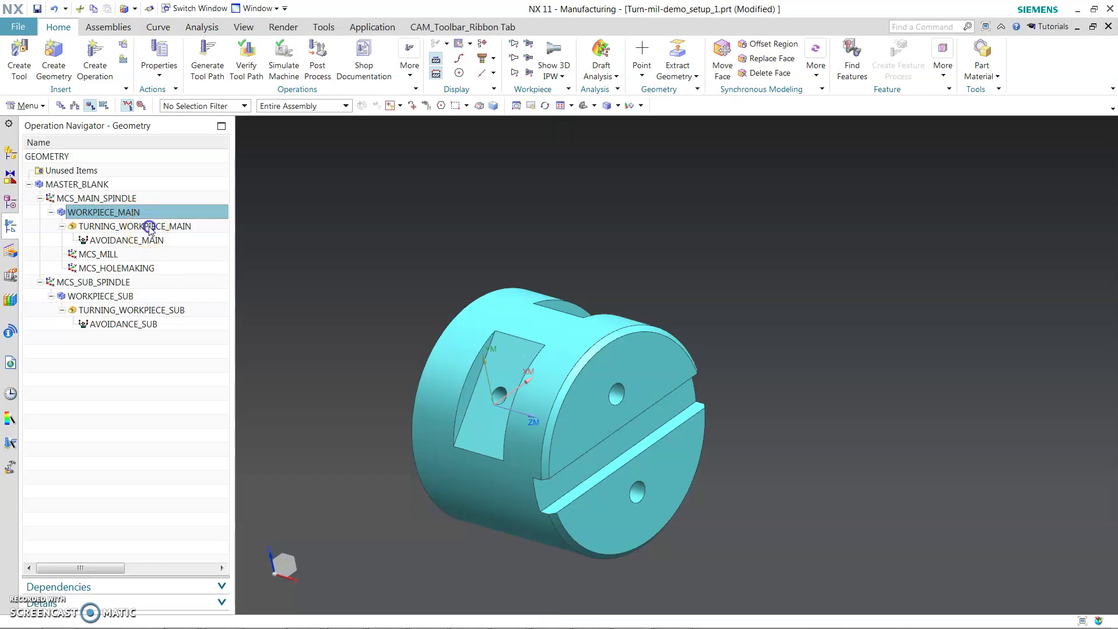
pyautogui.click(149, 228)
pyautogui.click(155, 240)
pyautogui.click(182, 257)
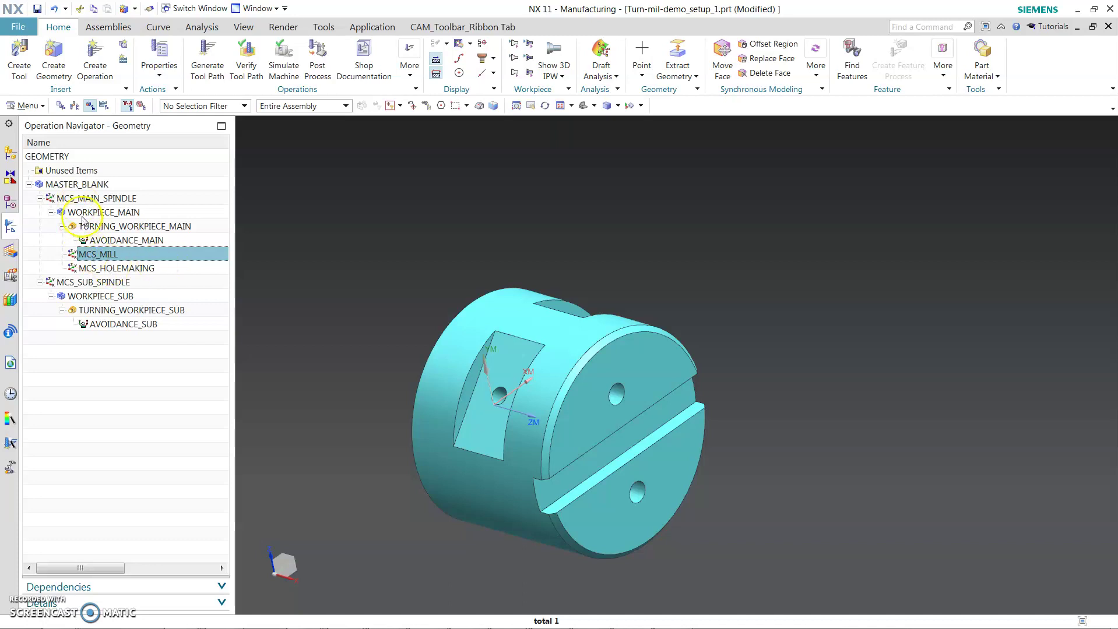
pyautogui.click(148, 269)
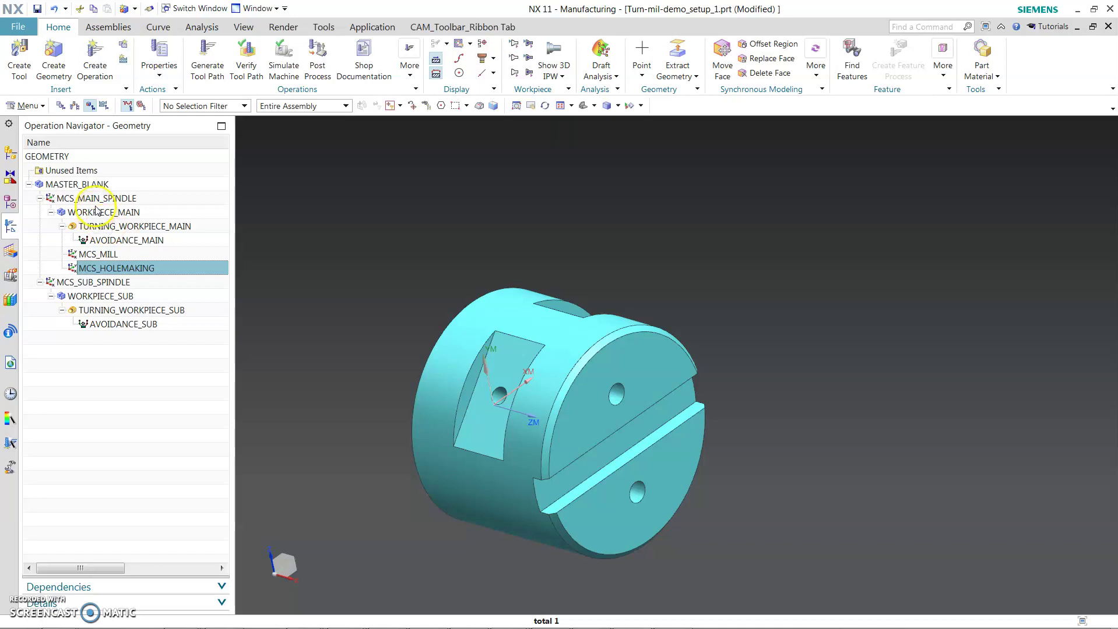
pyautogui.click(101, 283)
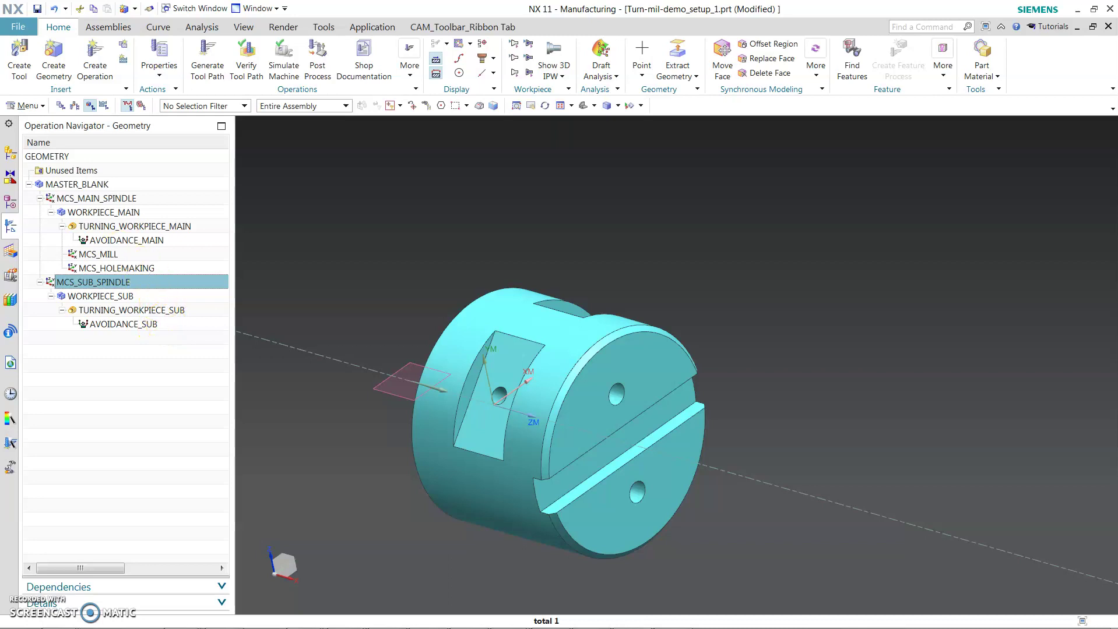
# Step: Switch the Operation Navigator to the machine tool view and expand all stations of the turret
pyautogui.click(75, 105)
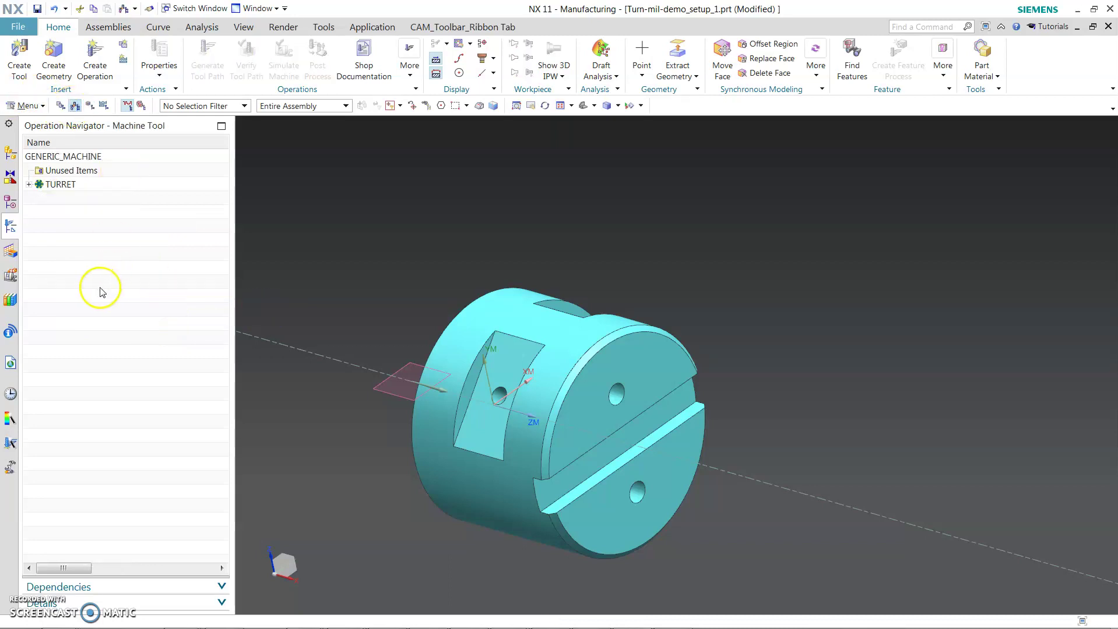
pyautogui.rightClick(70, 281)
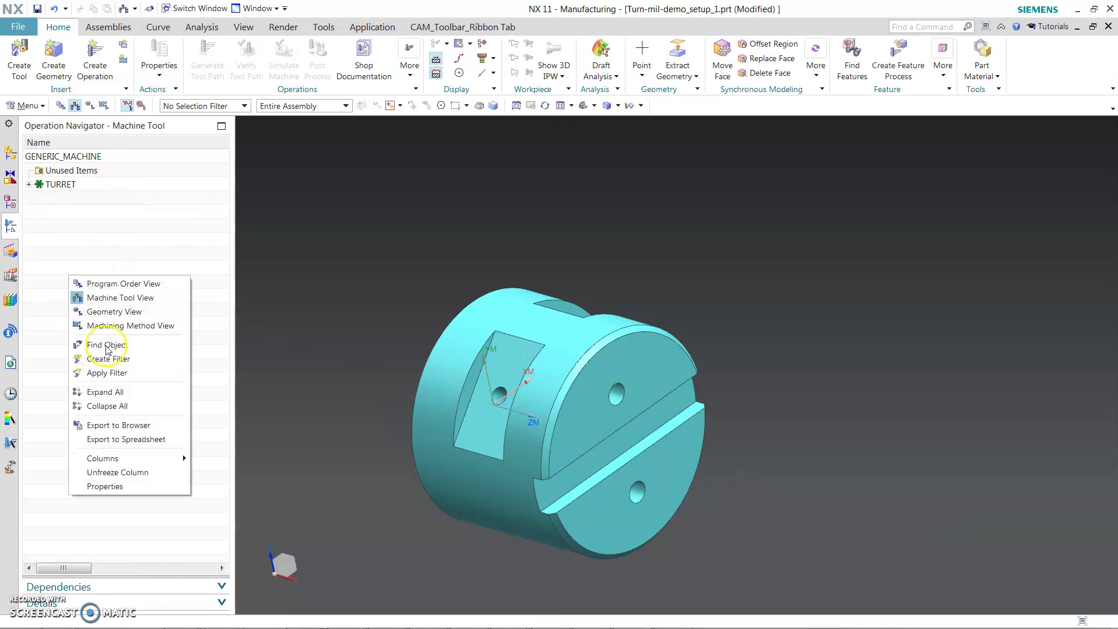
pyautogui.click(131, 395)
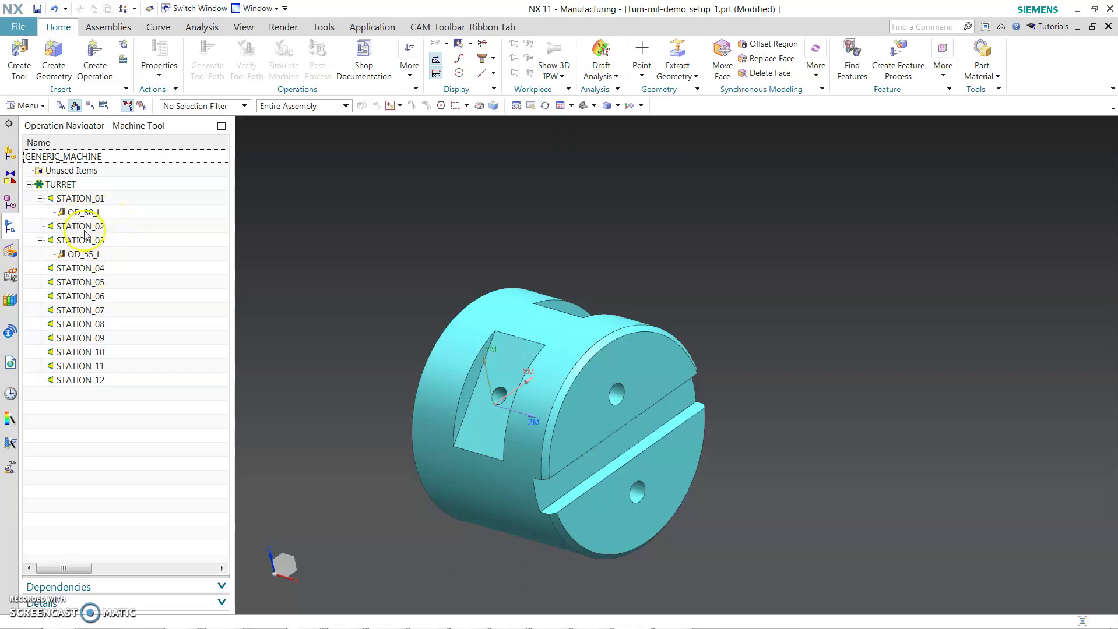
# Step: Display the OD_80_L tool of STATION_01 and inspect its holder against the part from several angles
pyautogui.click(88, 213)
pyautogui.moveTo(542, 274); pyautogui.dragTo(454, 382, button='middle')
pyautogui.scroll(4, 813, 477)
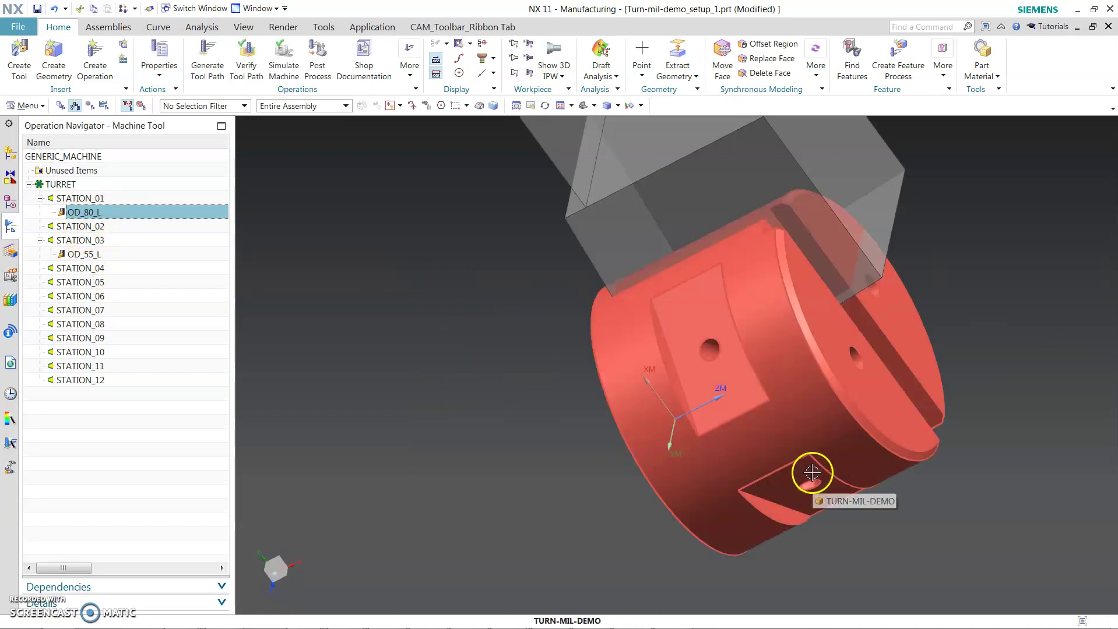
pyautogui.press('Home')
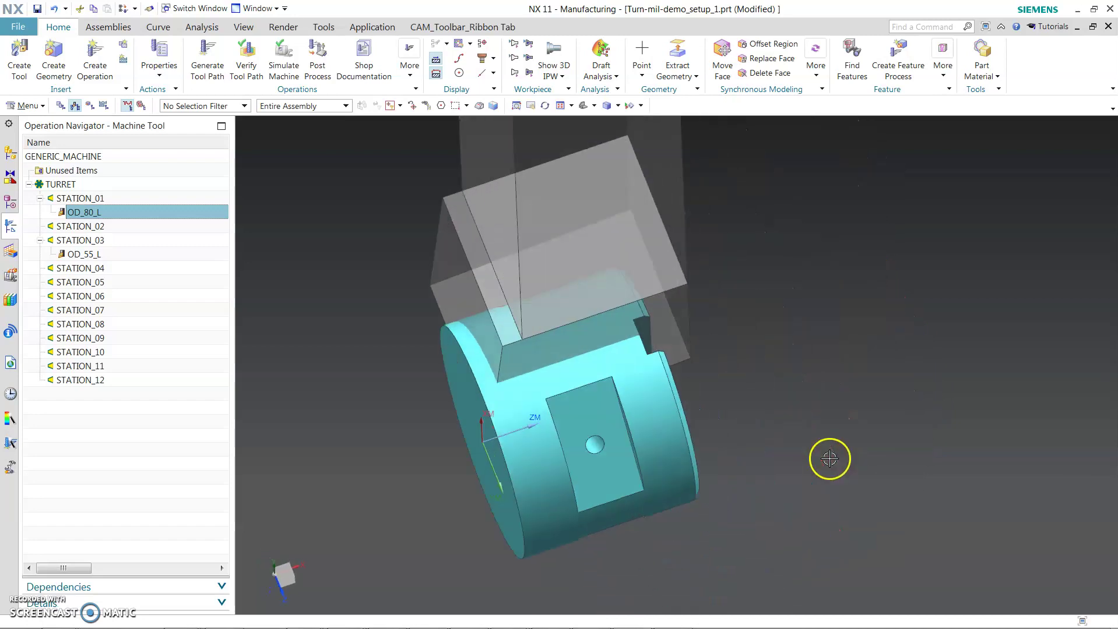
pyautogui.scroll(3, 751, 377)
pyautogui.scroll(-3, 751, 377)
pyautogui.click(658, 382)
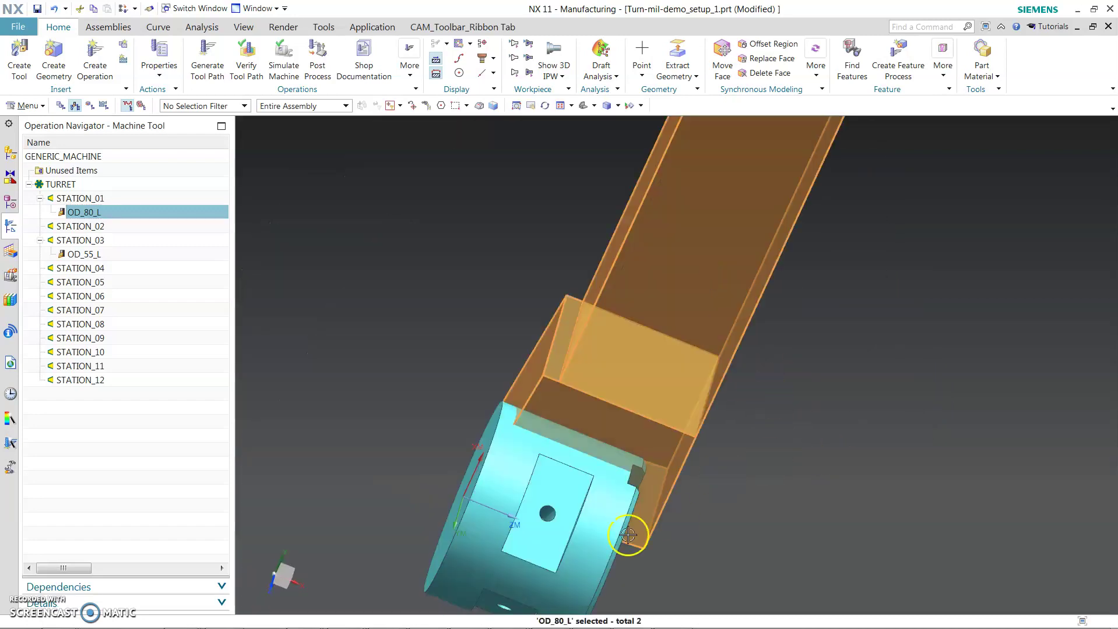
# Step: Display the OD_55_L tool of STATION_03 and inspect its holder position relative to the part
pyautogui.click(105, 254)
pyautogui.scroll(-3, 631, 359)
pyautogui.moveTo(631, 359); pyautogui.dragTo(538, 426, button='middle')
pyautogui.rightClick(59, 471)
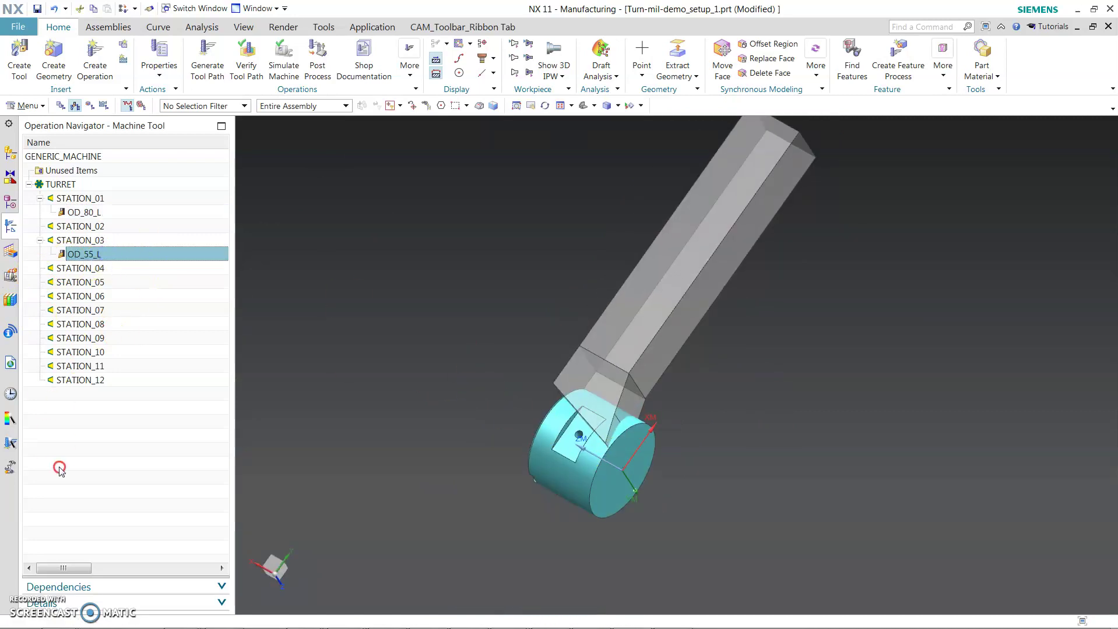
pyautogui.click(85, 261)
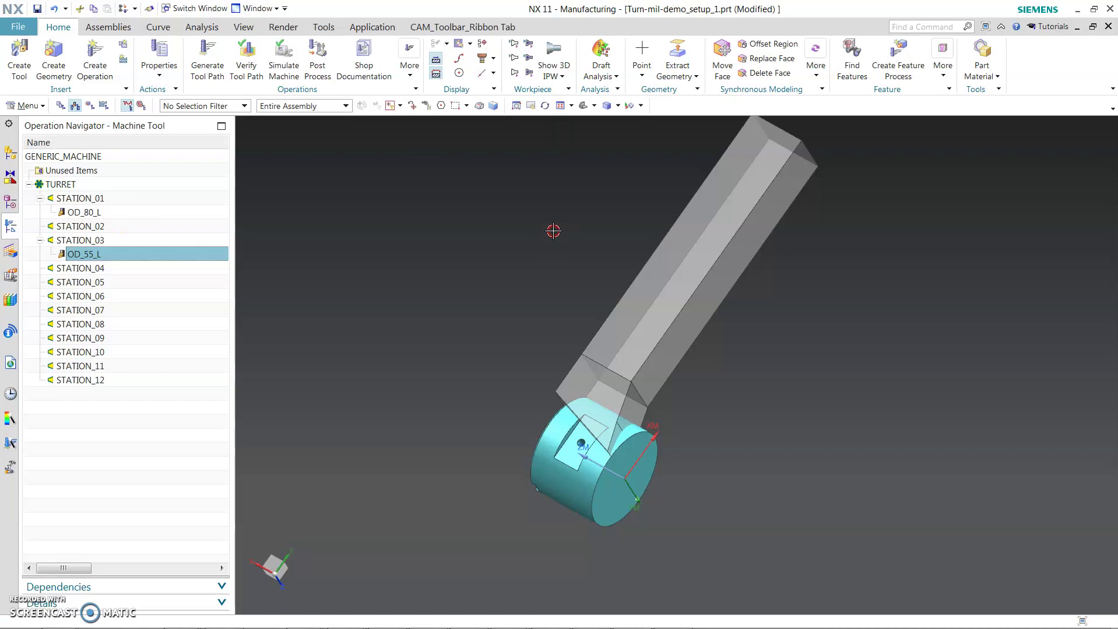
# Step: Open the OD_55_L turning tool definition for editing and examine its diamond insert up close
pyautogui.rightClick(178, 254)
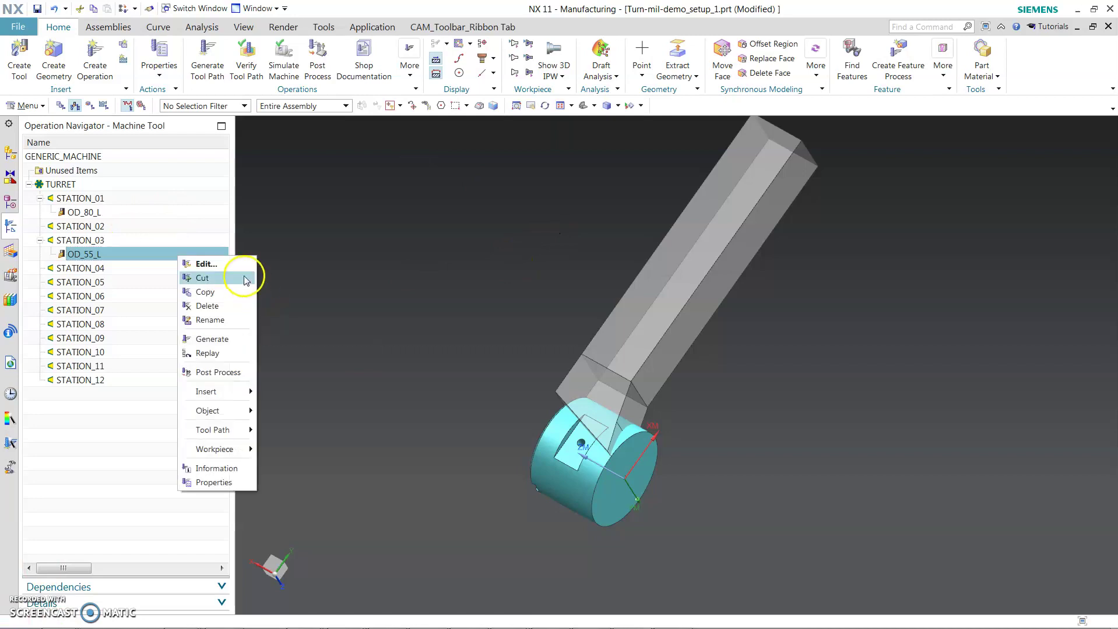
pyautogui.click(242, 263)
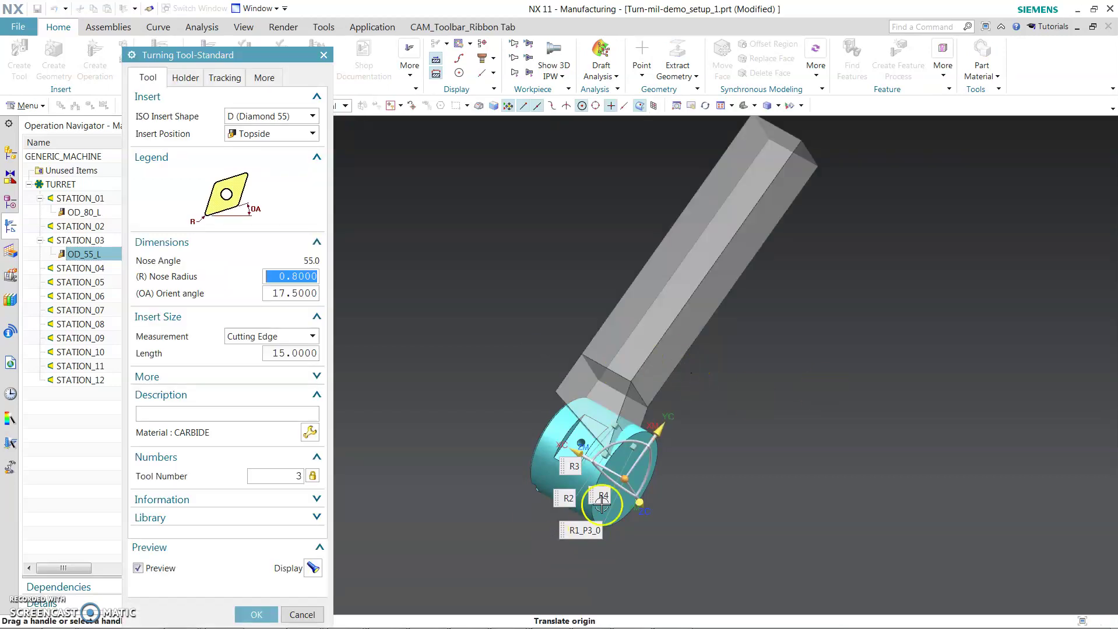
pyautogui.moveTo(665, 423); pyautogui.dragTo(702, 372)
pyautogui.moveTo(798, 469); pyautogui.dragTo(803, 402, button='middle')
pyautogui.scroll(5, 804, 402)
pyautogui.scroll(-2, 786, 392)
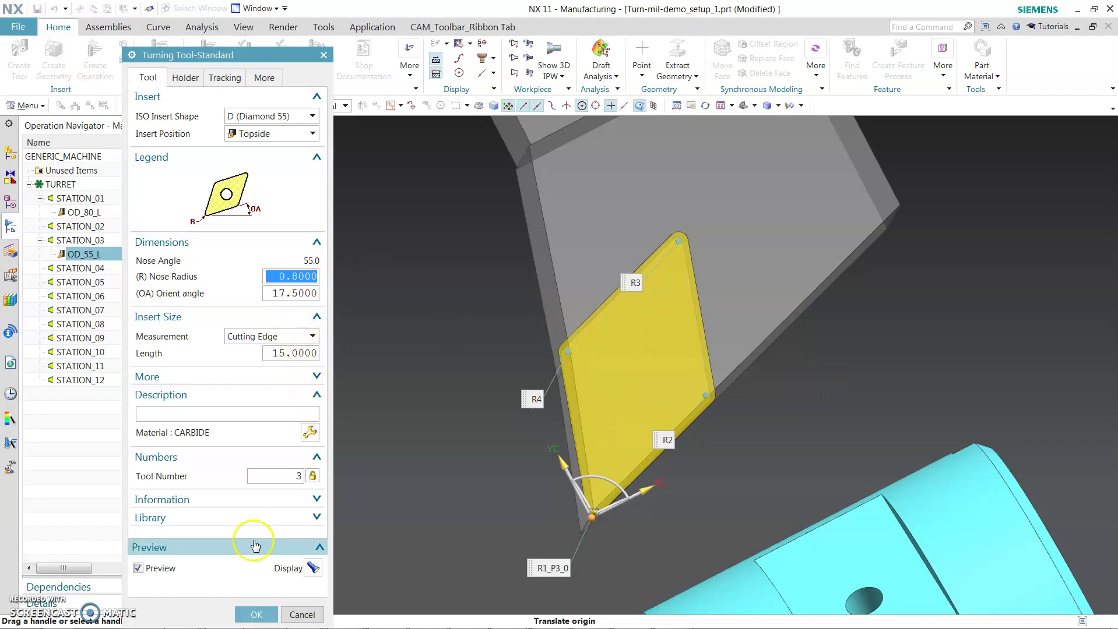
# Step: Examine the OD_55_L tool's tracking point in the top view and close the tool definition without changes
pyautogui.click(219, 77)
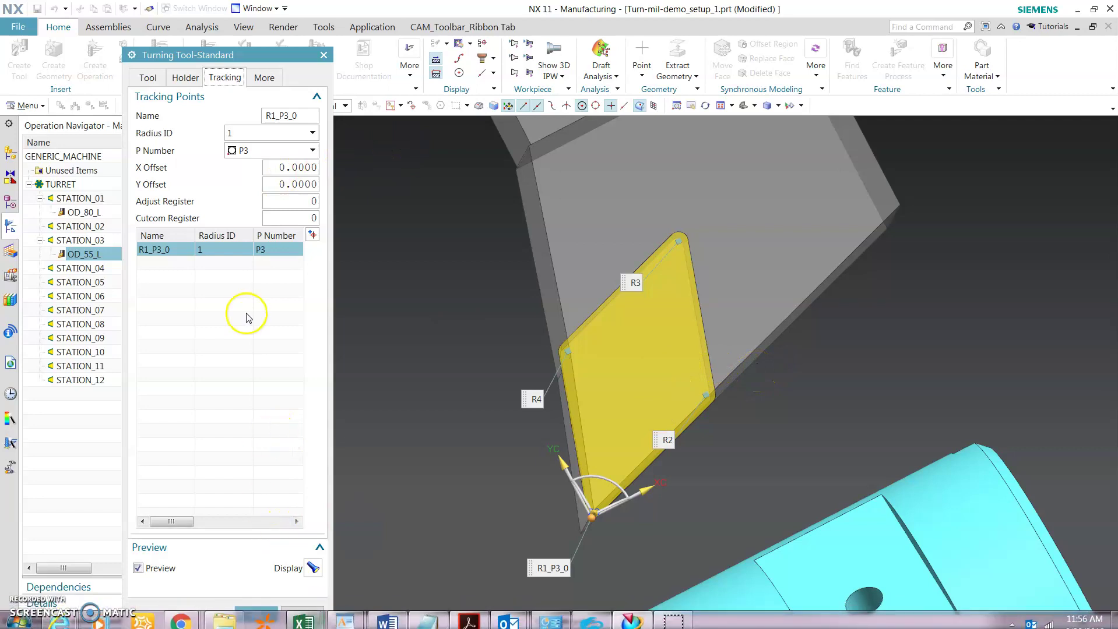
pyautogui.hotkey('ctrl', 'alt', 't')
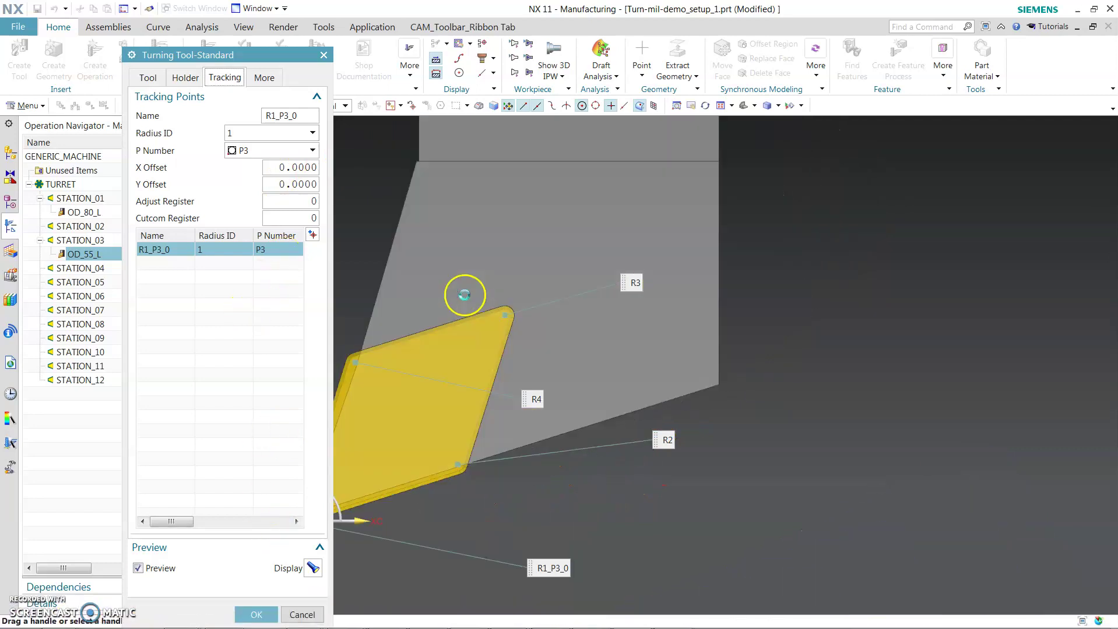
pyautogui.scroll(3, 845, 449)
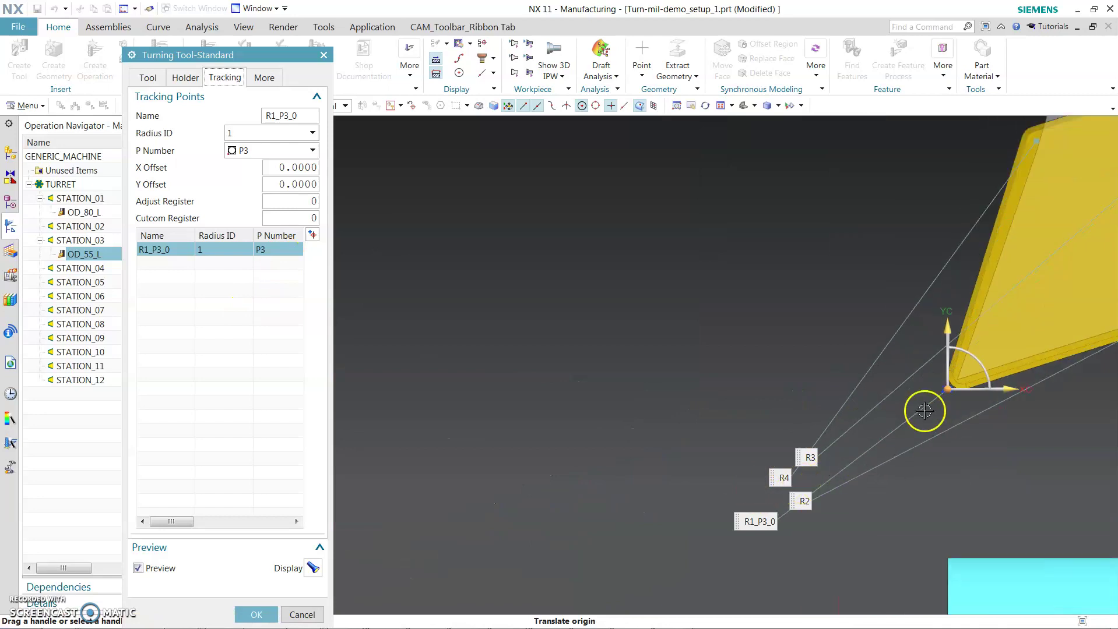
pyautogui.click(312, 615)
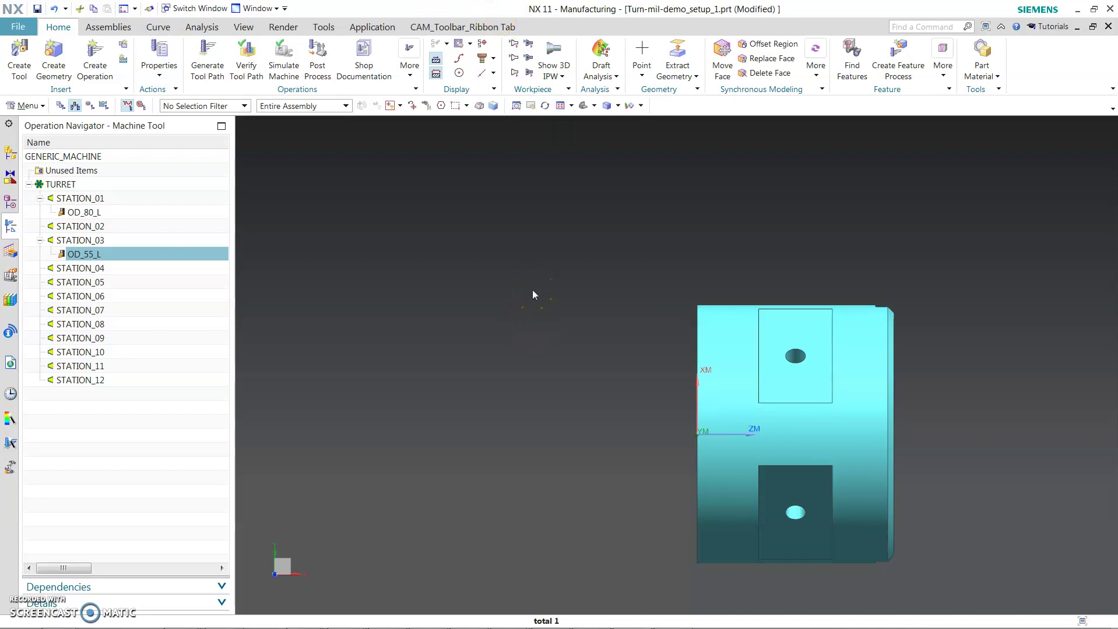
pyautogui.scroll(3, 581, 358)
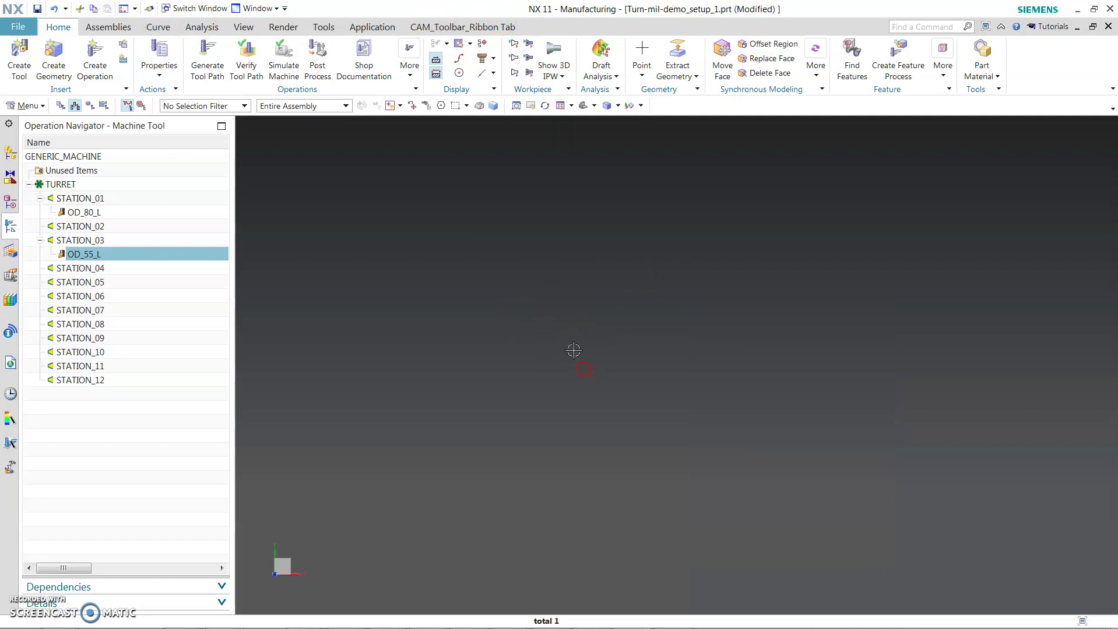
pyautogui.rightClick(558, 292)
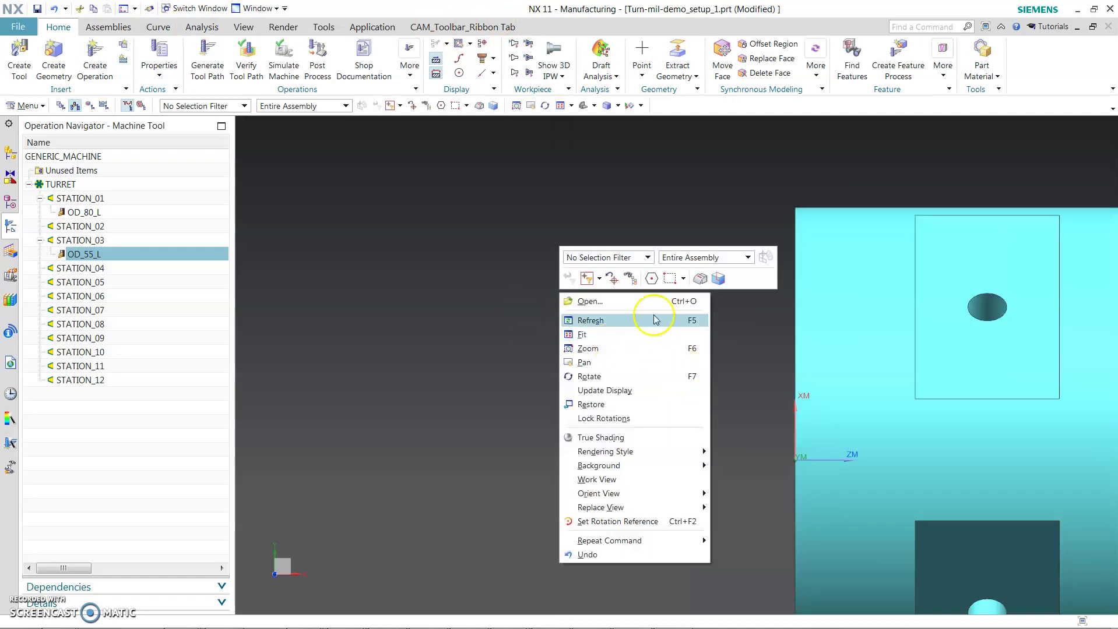
pyautogui.click(646, 334)
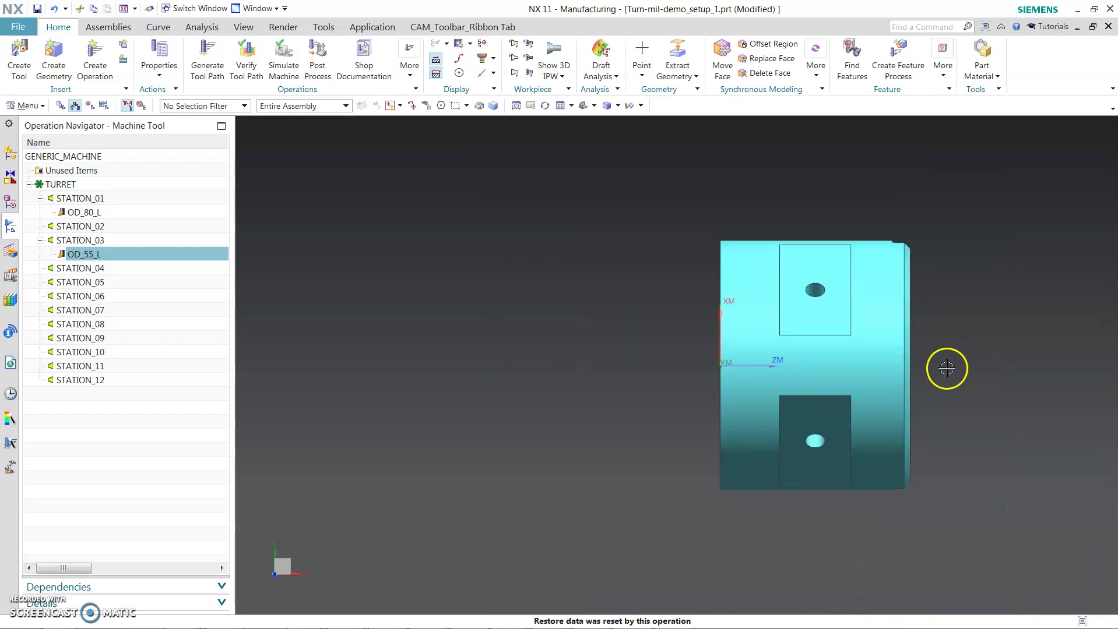
pyautogui.moveTo(947, 368); pyautogui.dragTo(1002, 330, button='middle')
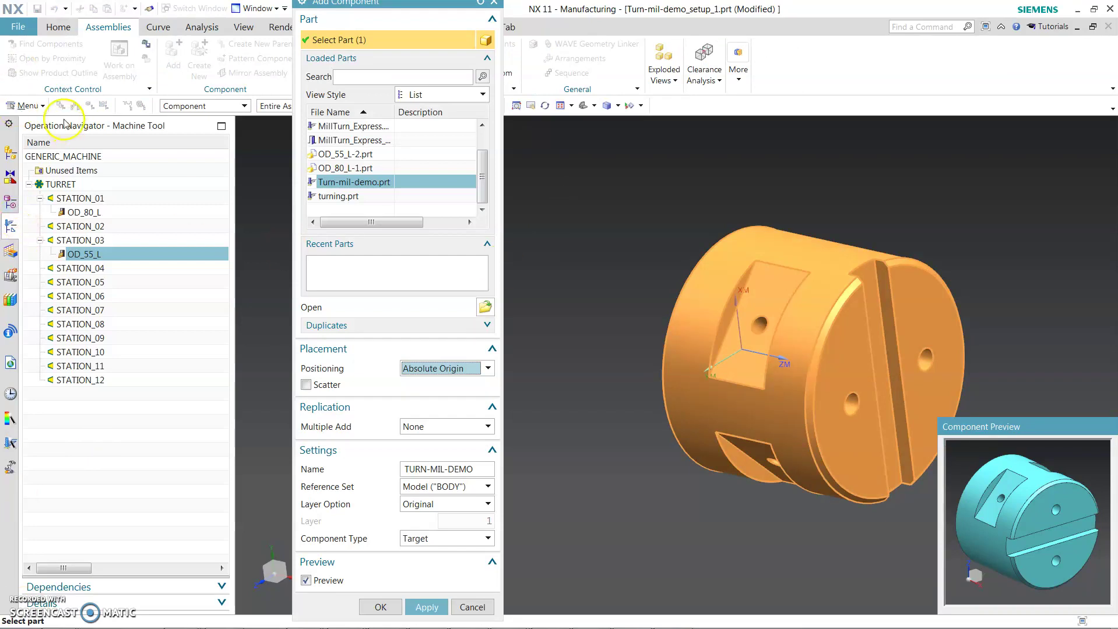
pyautogui.click(472, 608)
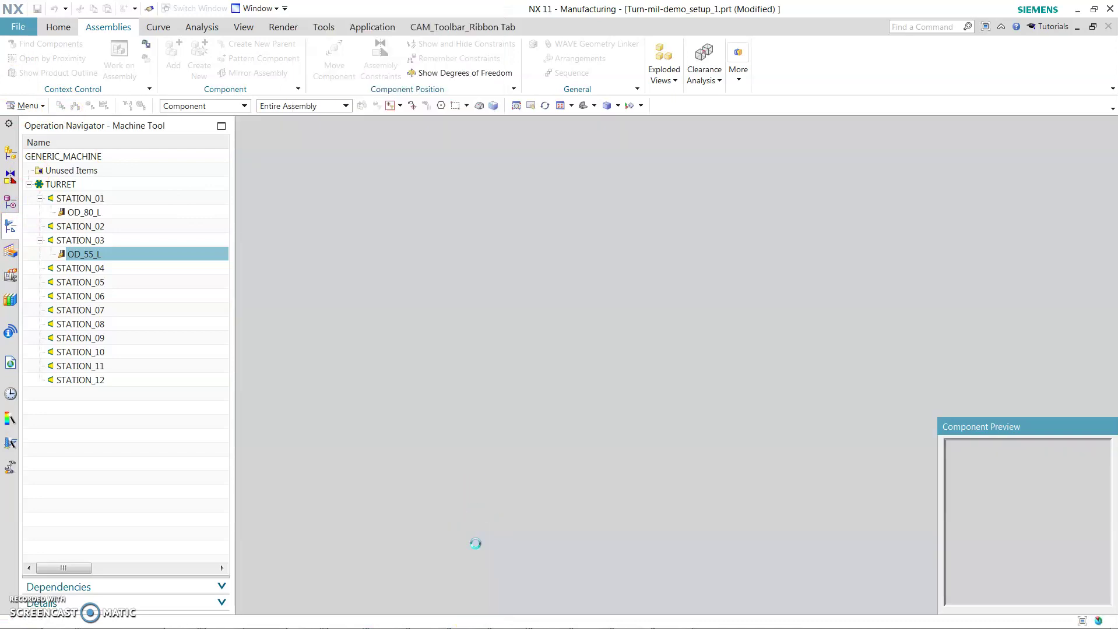
pyautogui.scroll(-3, 408, 338)
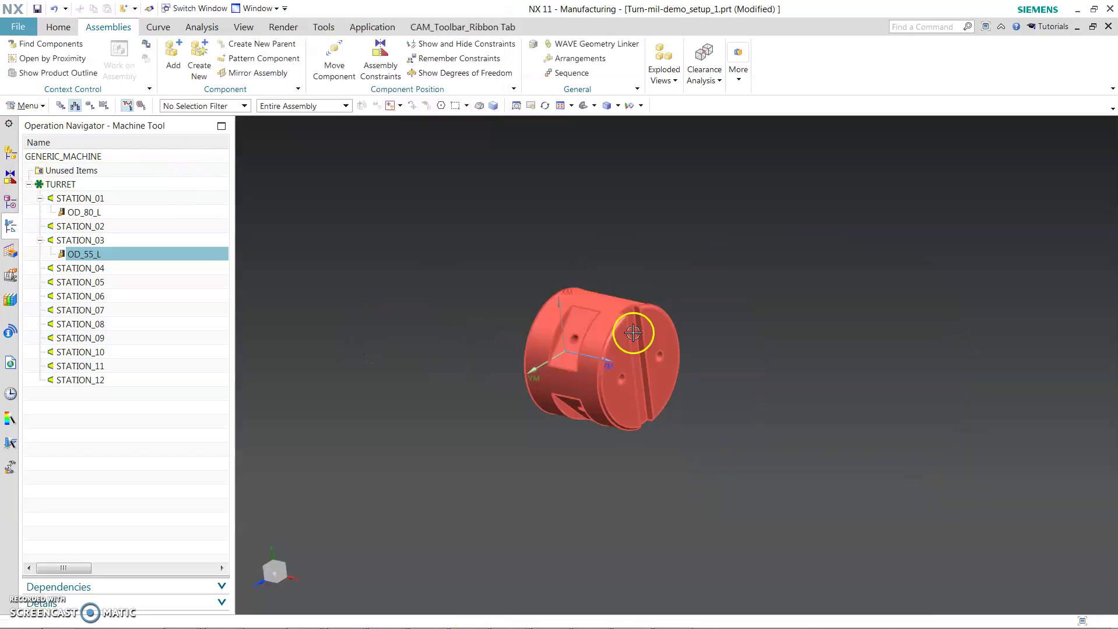
# Step: Add Turn-mil-demo.prt as another component of the assembly using Move positioning
pyautogui.click(173, 59)
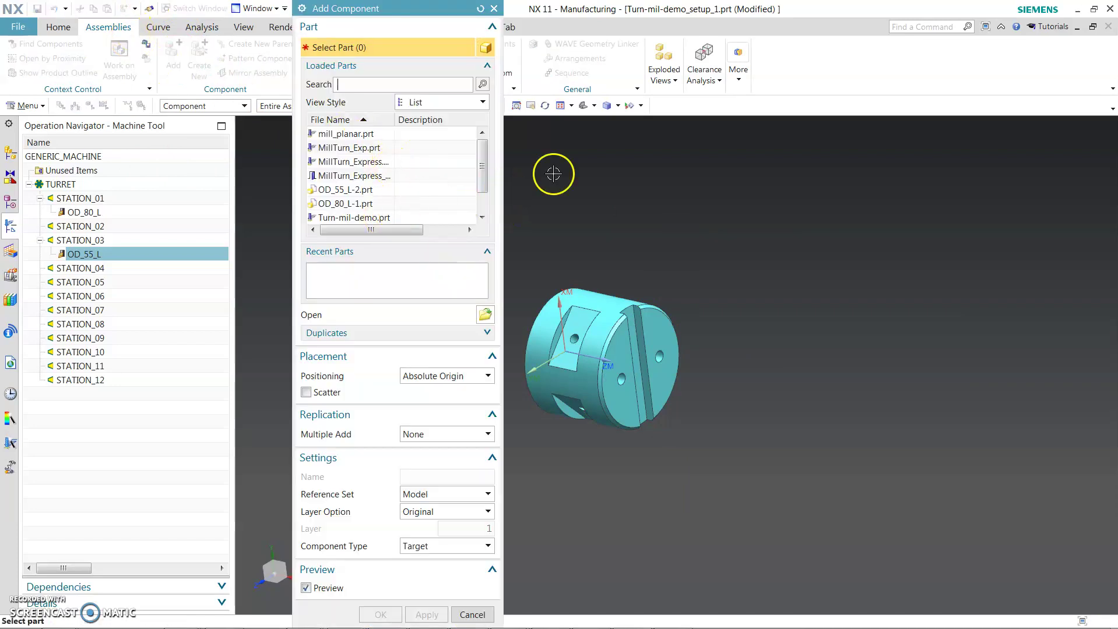
pyautogui.scroll(-1, 489, 153)
pyautogui.click(352, 190)
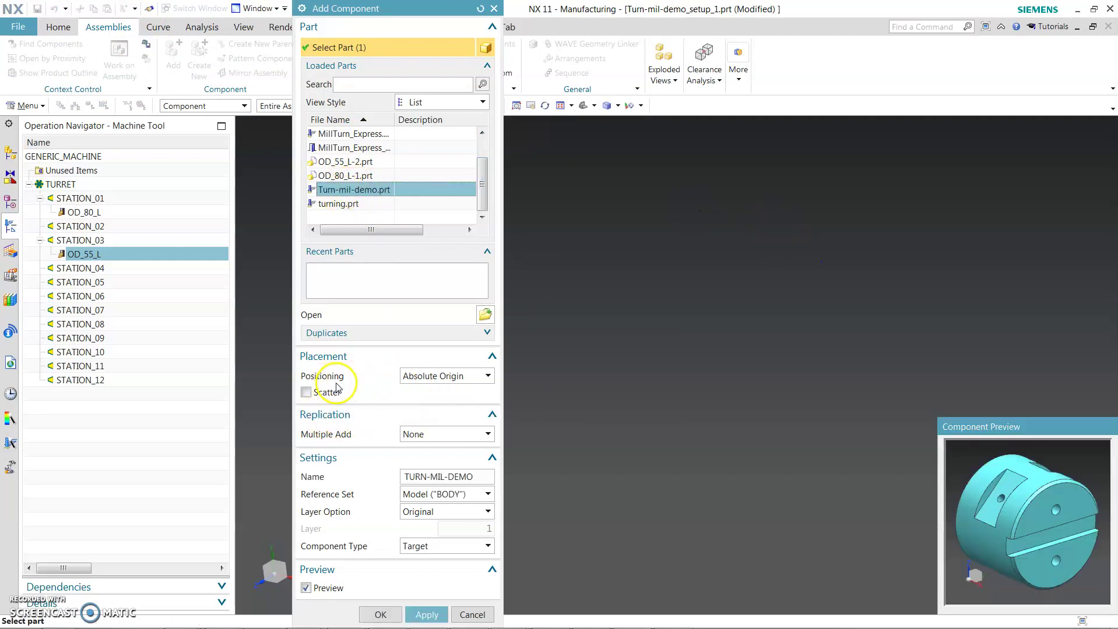
pyautogui.click(458, 375)
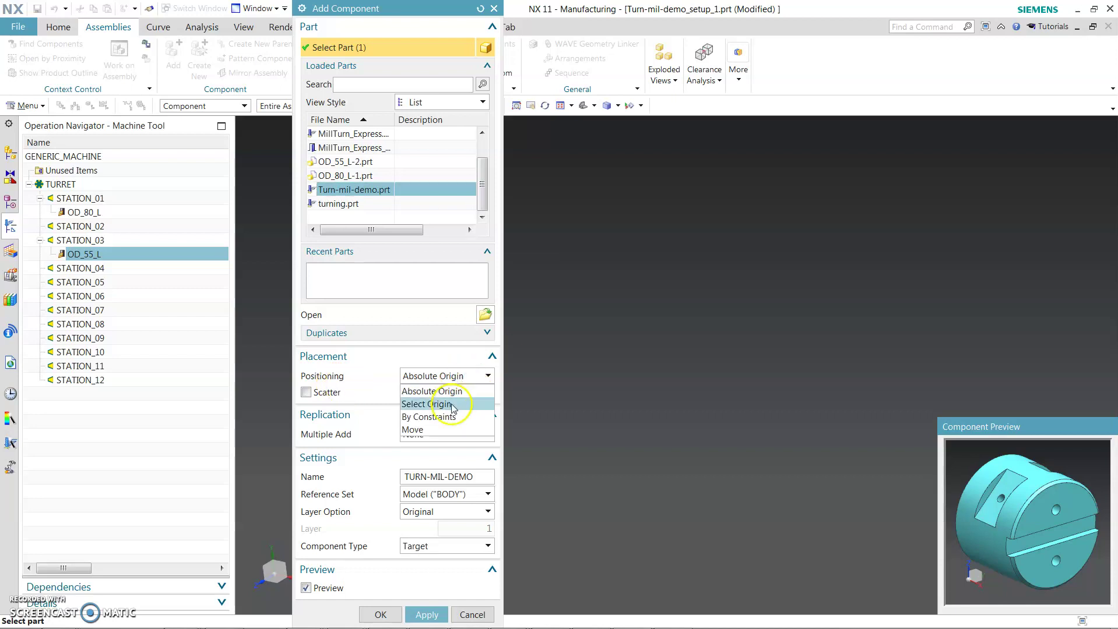
pyautogui.click(432, 430)
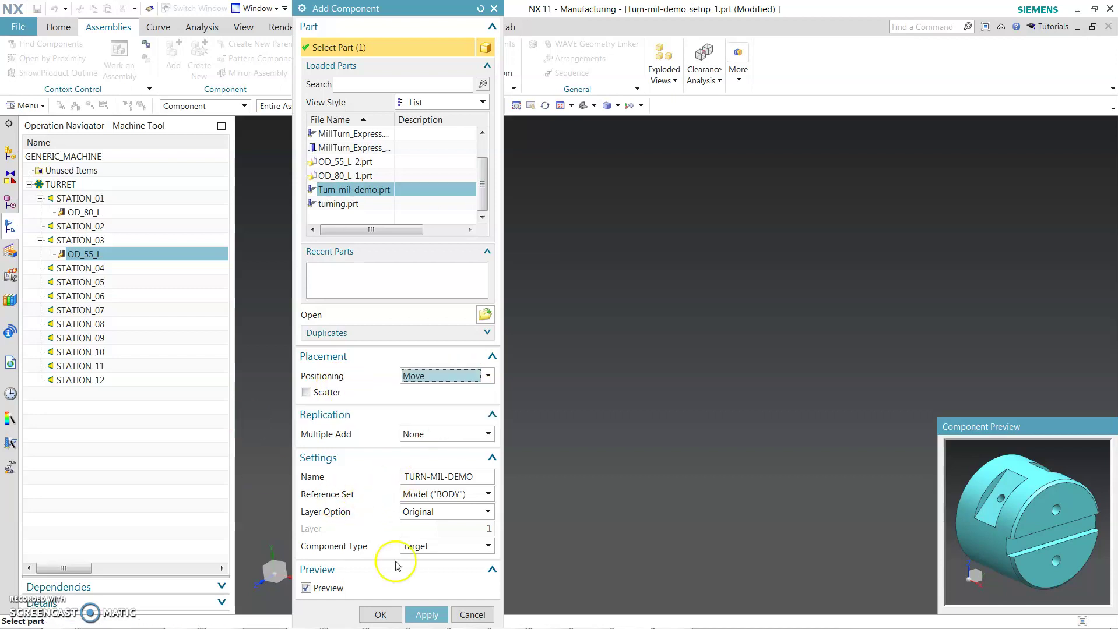
pyautogui.click(380, 615)
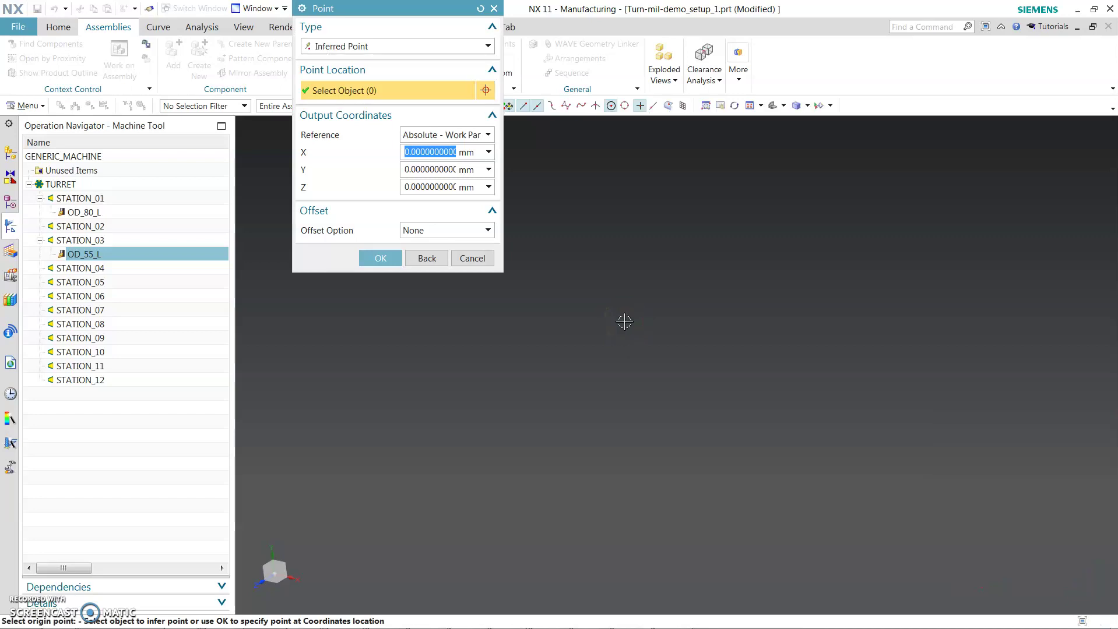
# Step: Place the added component's origin at X 100 mm in absolute work part coordinates and accept its position
pyautogui.write('100')
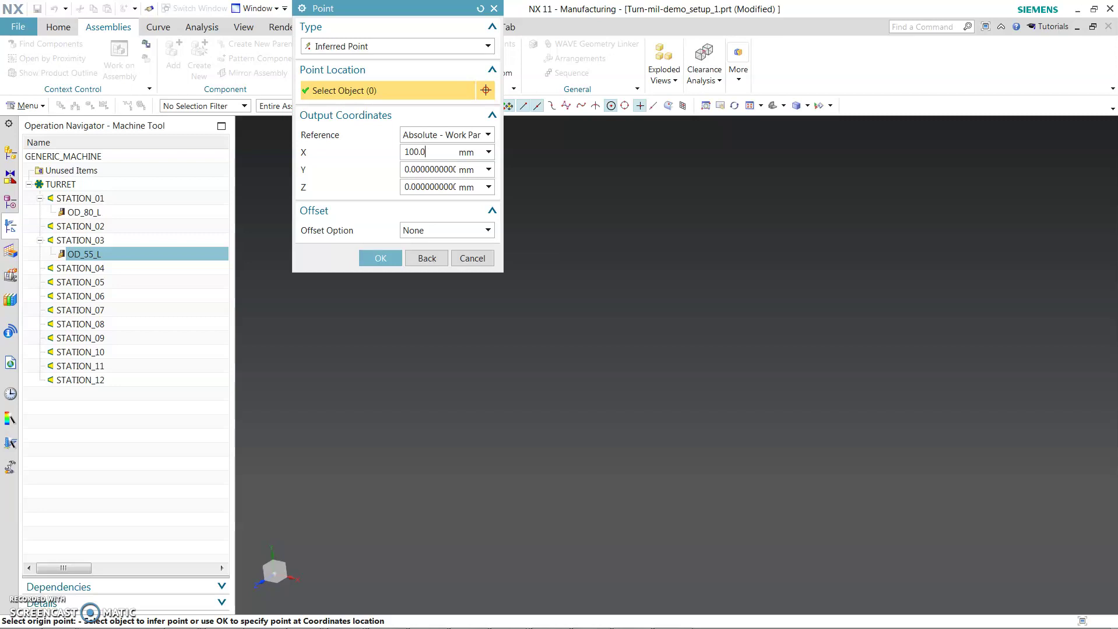
pyautogui.press('Tab')
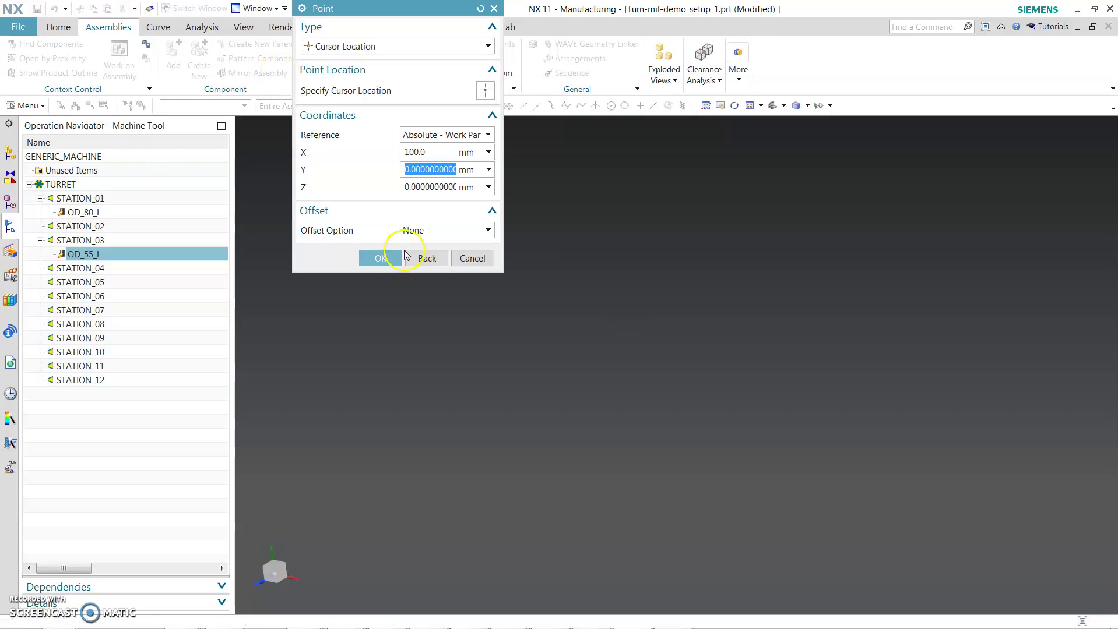
pyautogui.click(378, 260)
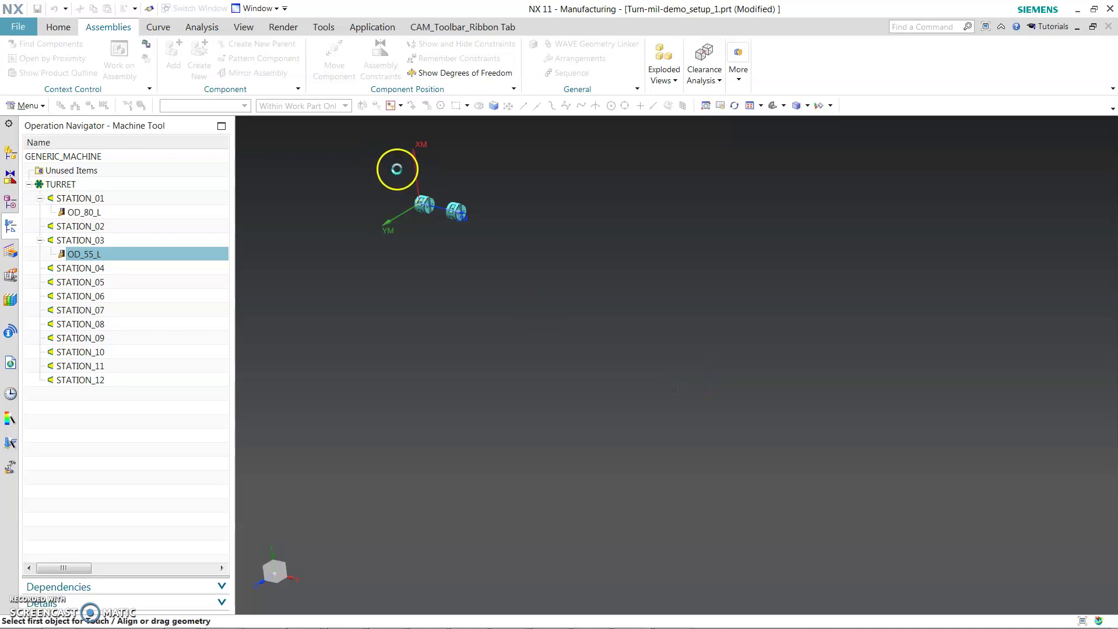
pyautogui.moveTo(437, 227); pyautogui.dragTo(543, 256)
pyautogui.scroll(8, 594, 310)
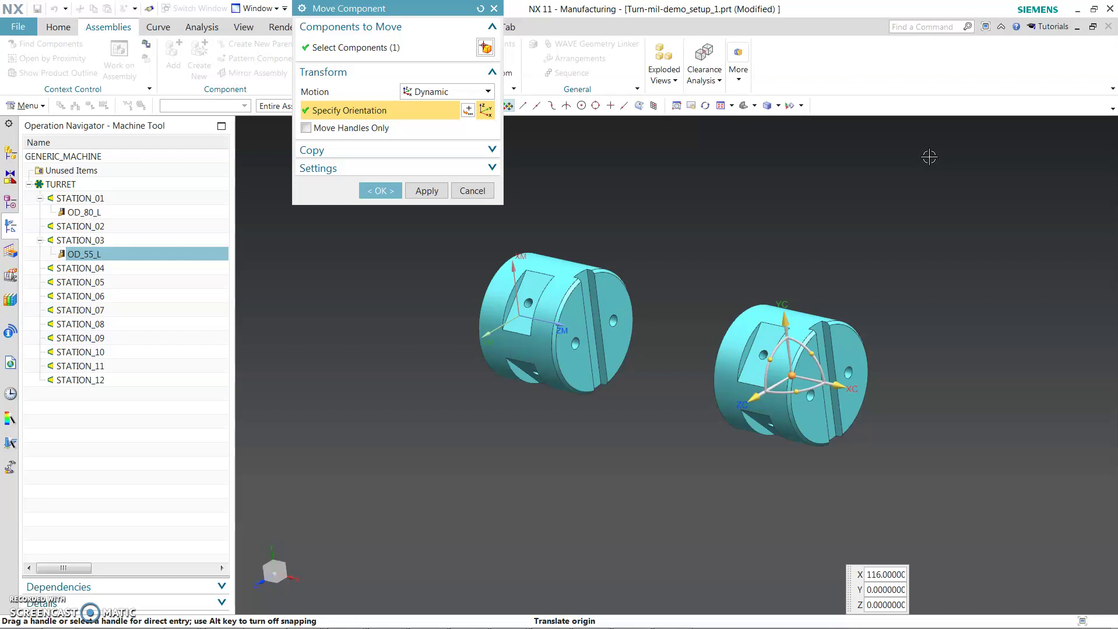
pyautogui.click(380, 190)
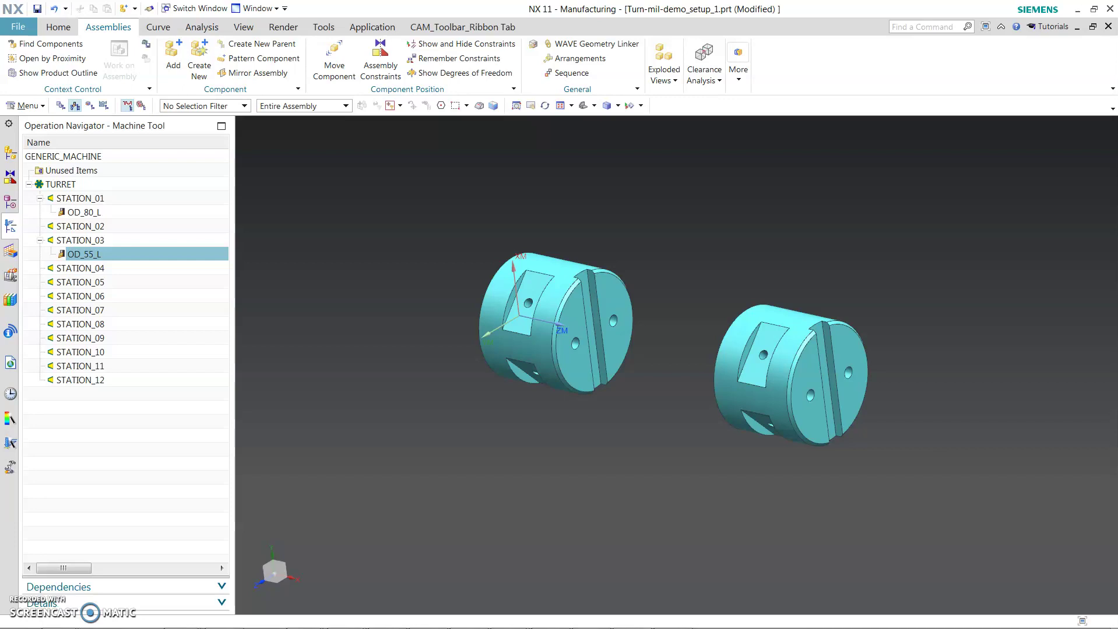
# Step: Show the geometry groups in the Operation Navigator and open MCS_SUB_SPINDLE for editing
pyautogui.moveTo(781, 408); pyautogui.dragTo(783, 526, button='middle')
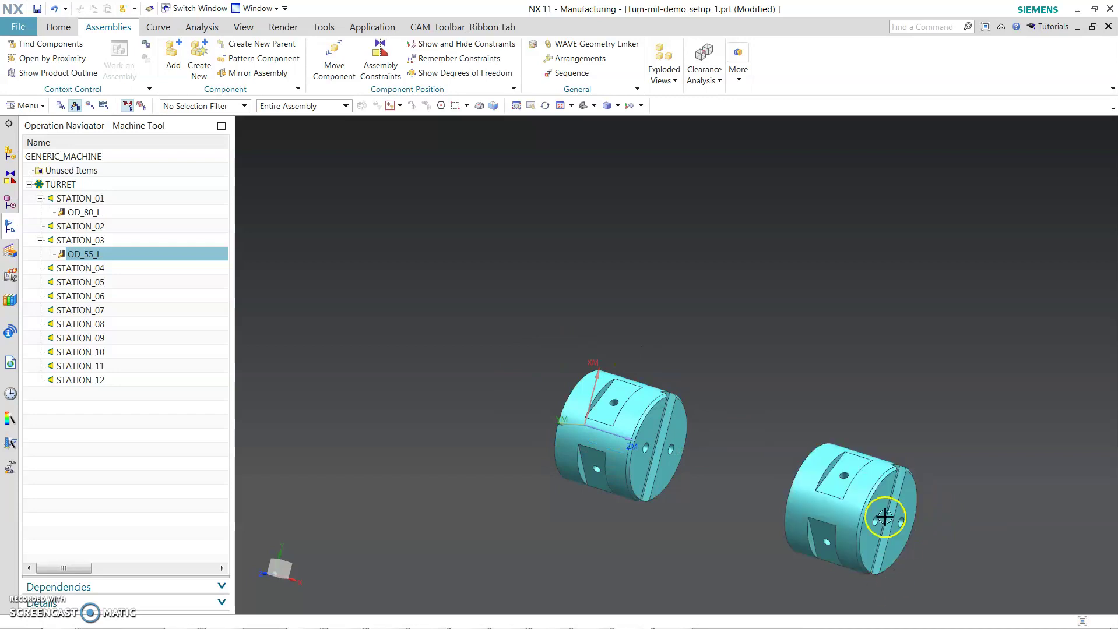
pyautogui.moveTo(858, 479); pyautogui.dragTo(807, 426, button='middle')
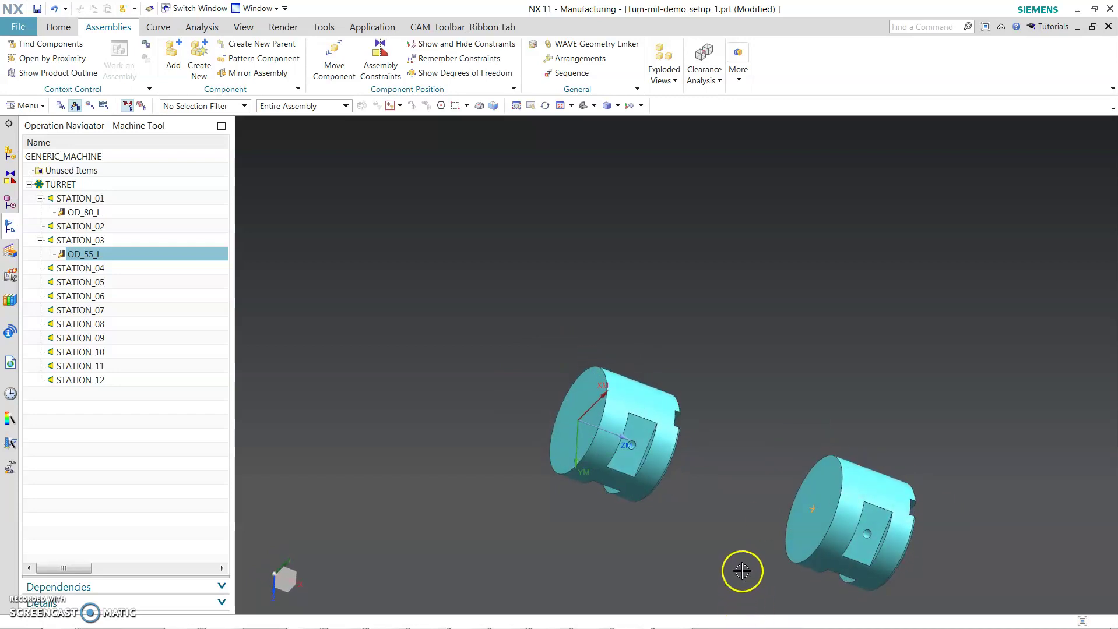
pyautogui.click(89, 106)
pyautogui.scroll(-2, 725, 264)
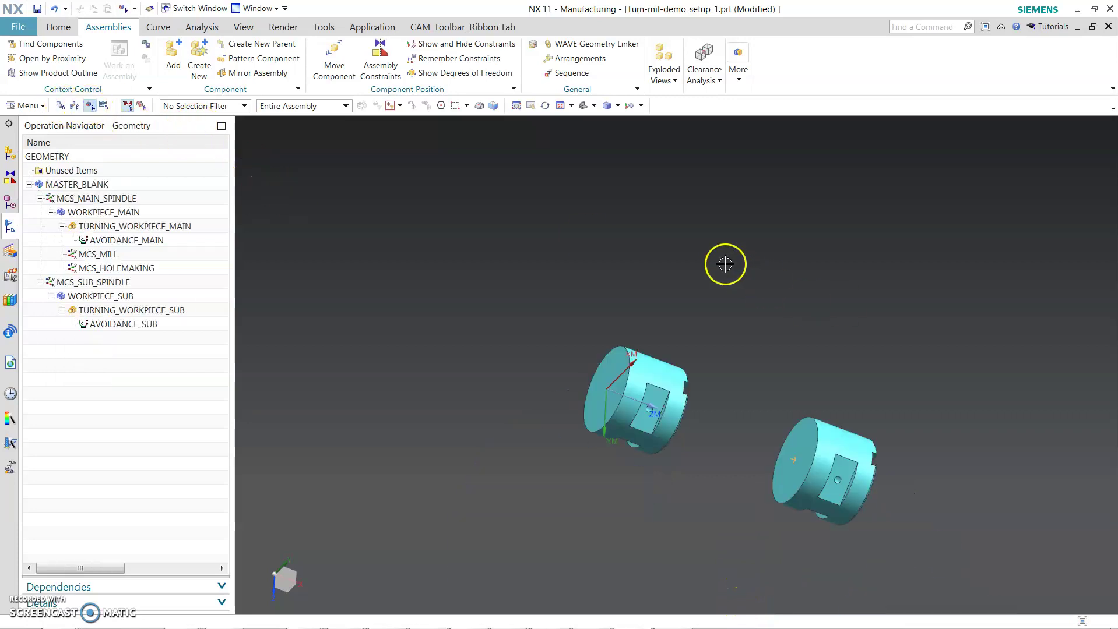
pyautogui.scroll(2, 755, 537)
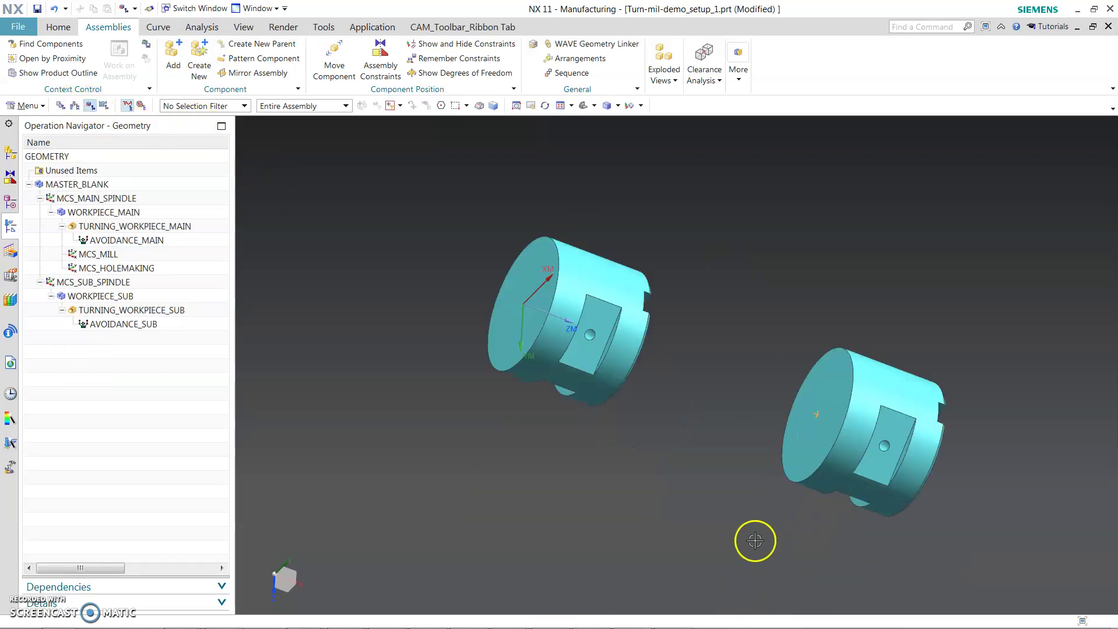
pyautogui.click(352, 292)
pyautogui.click(146, 284)
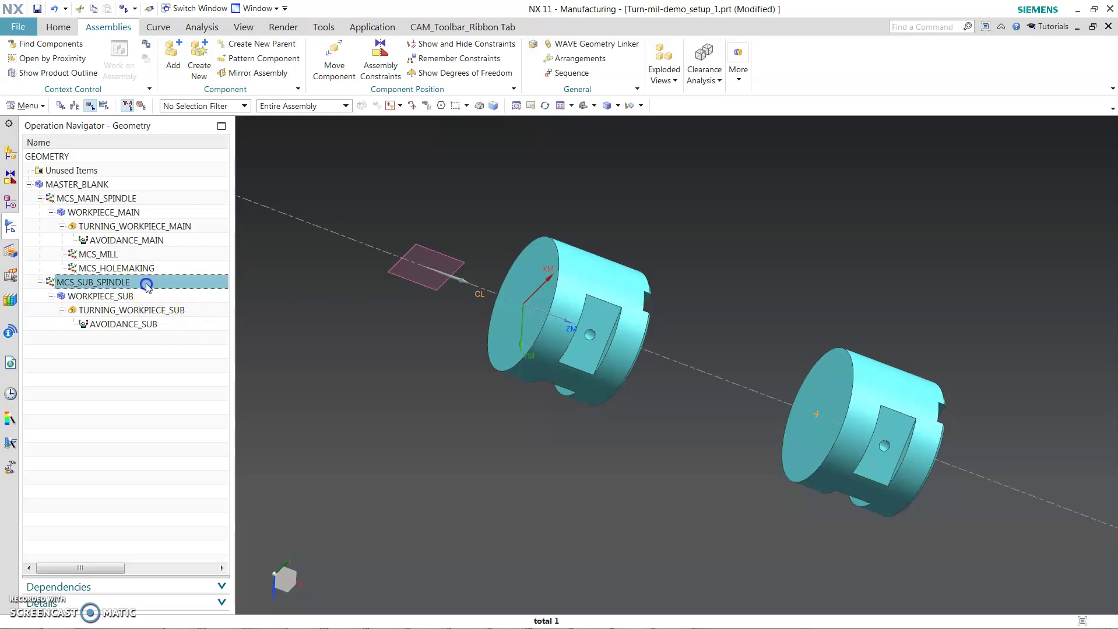
pyautogui.rightClick(146, 287)
pyautogui.click(170, 292)
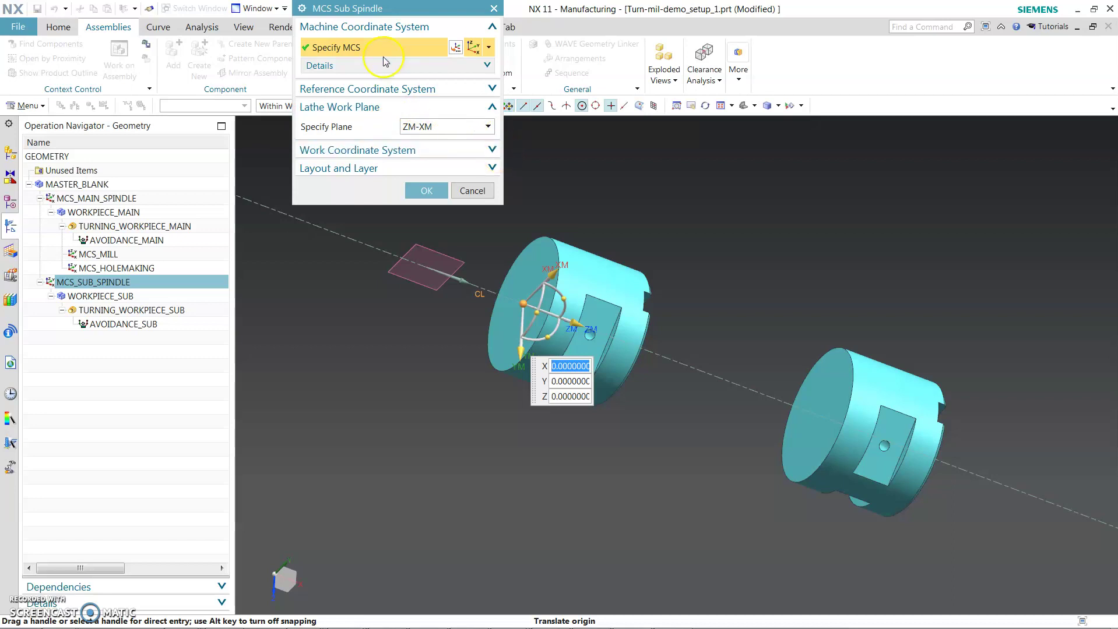
# Step: Widen the selection scope to Entire Assembly and align the sub spindle MCS's XM axis to the added component's circular edge
pyautogui.click(566, 314)
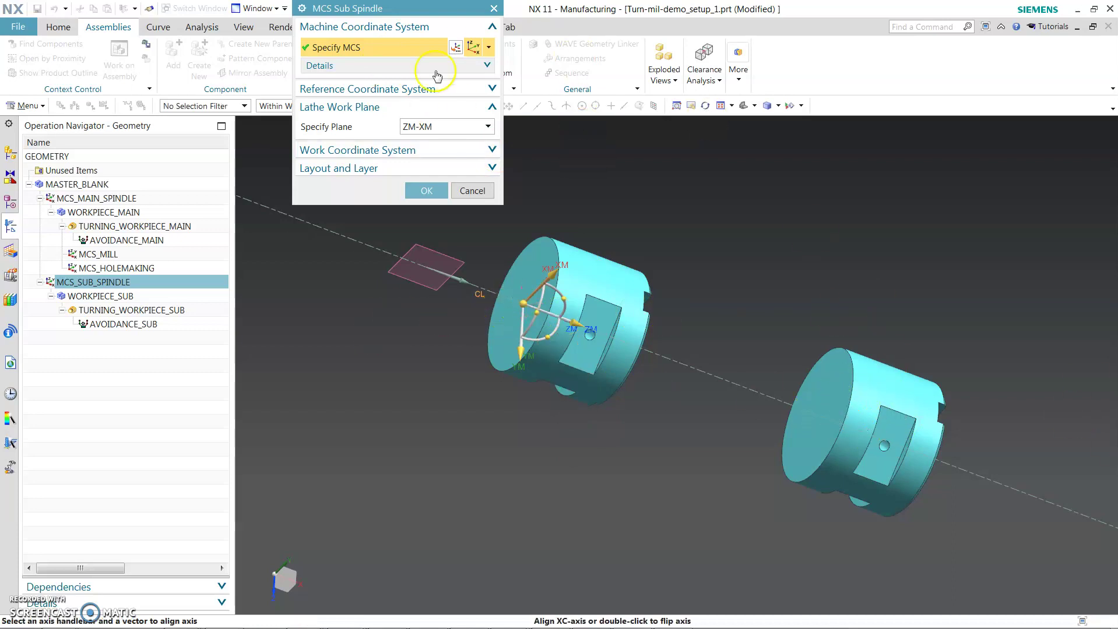
pyautogui.moveTo(379, 9); pyautogui.dragTo(196, 147)
pyautogui.click(344, 106)
pyautogui.click(292, 117)
pyautogui.click(848, 392)
pyautogui.click(539, 286)
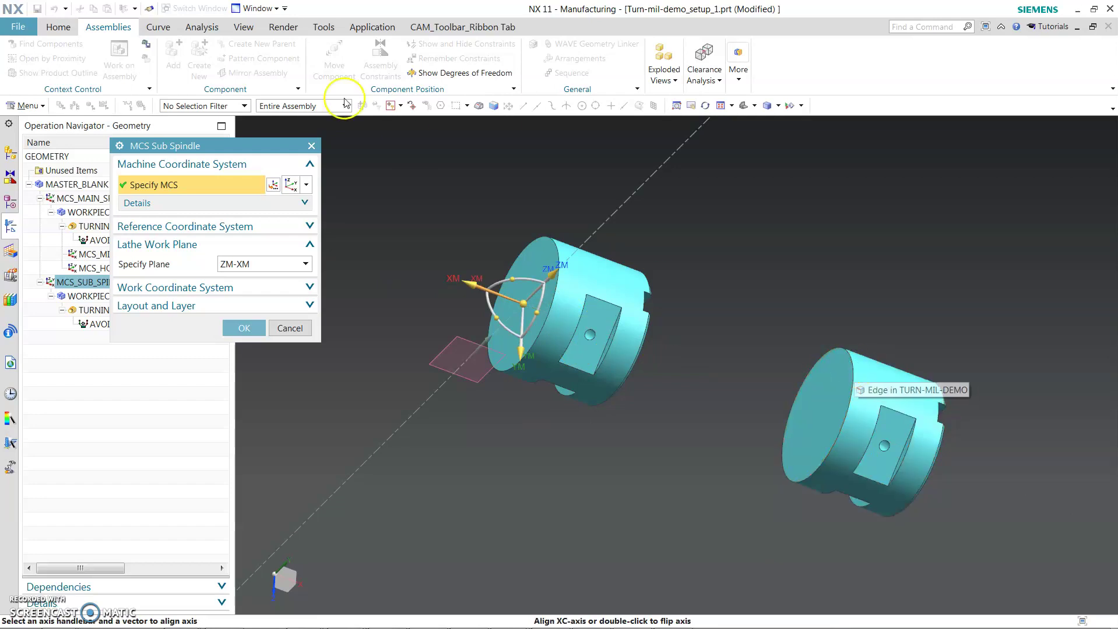
# Step: Move the sub spindle MCS origin to the centre of the added component's circular end-face edge at X 100, Y 0, Z 0
pyautogui.click(391, 105)
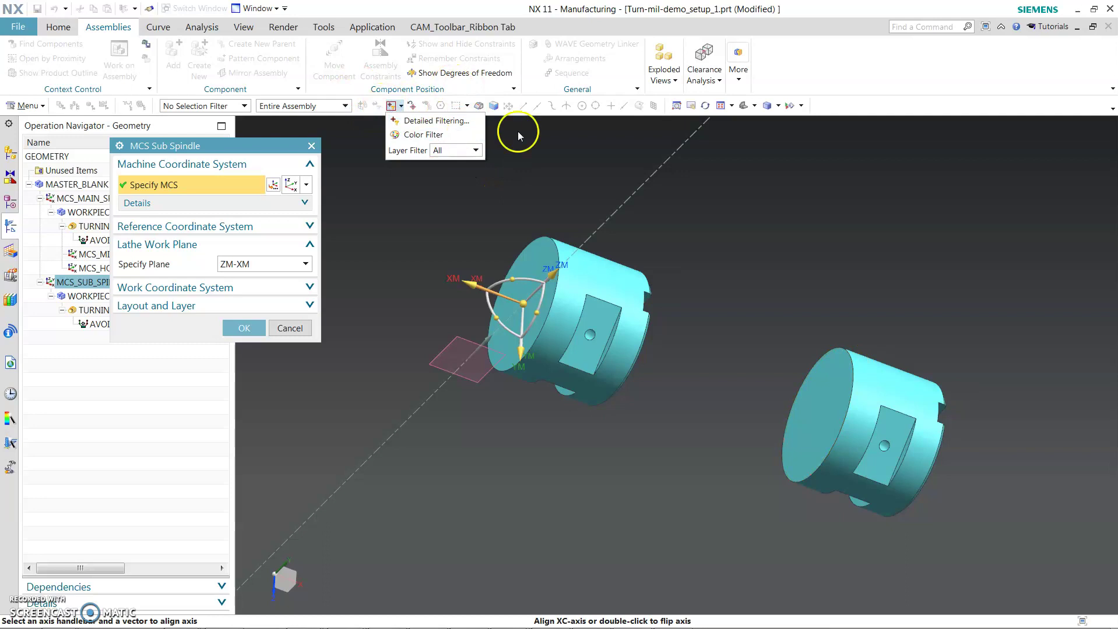
pyautogui.click(650, 106)
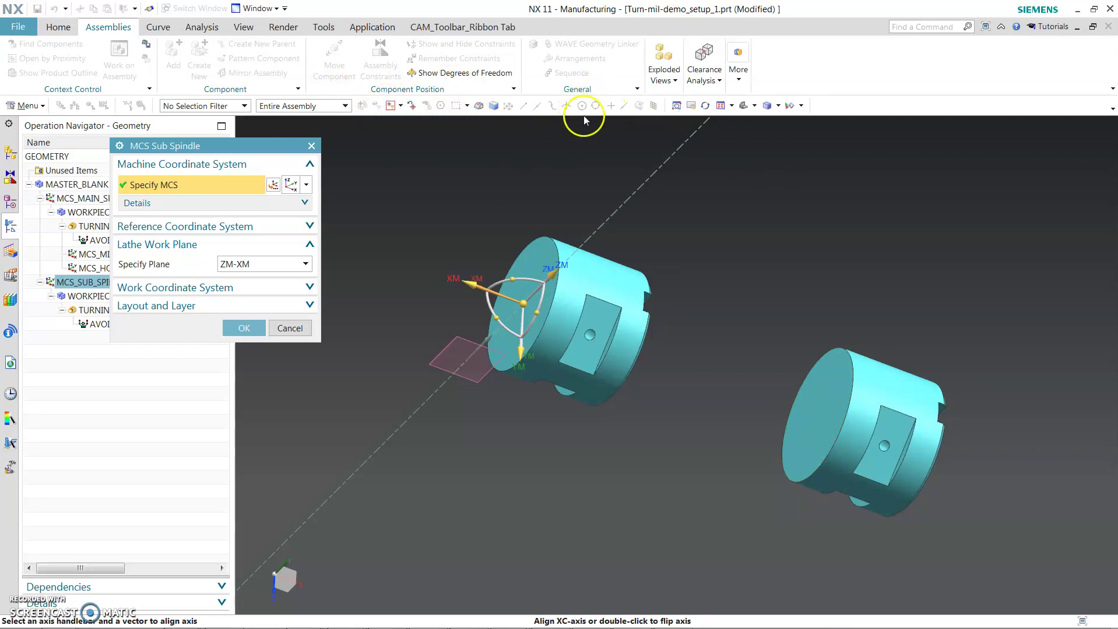
pyautogui.click(203, 107)
pyautogui.click(211, 121)
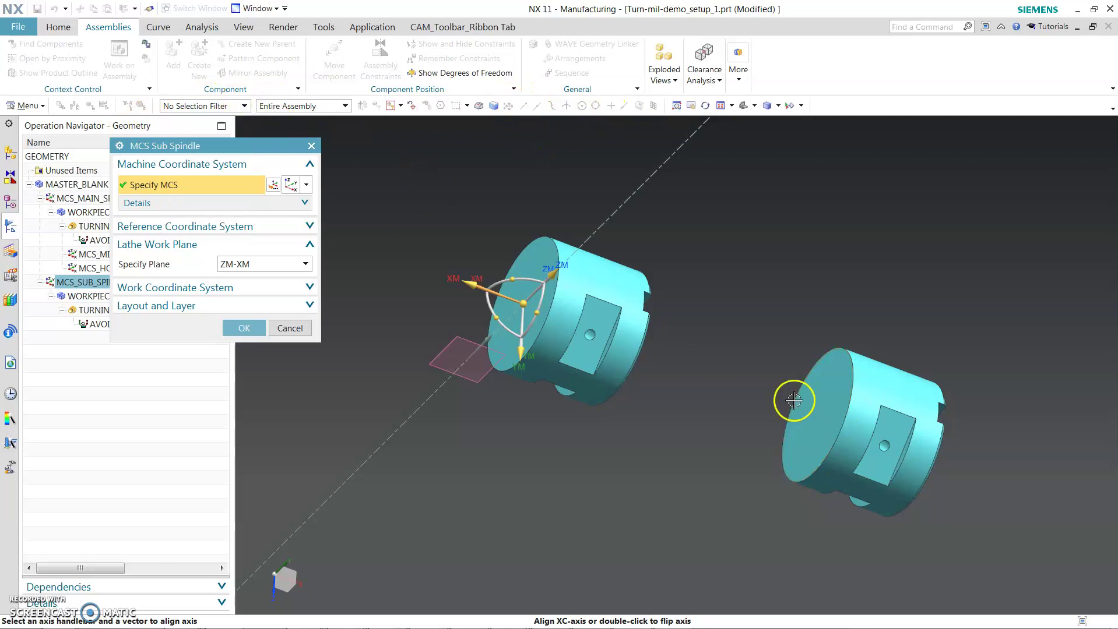
pyautogui.click(532, 302)
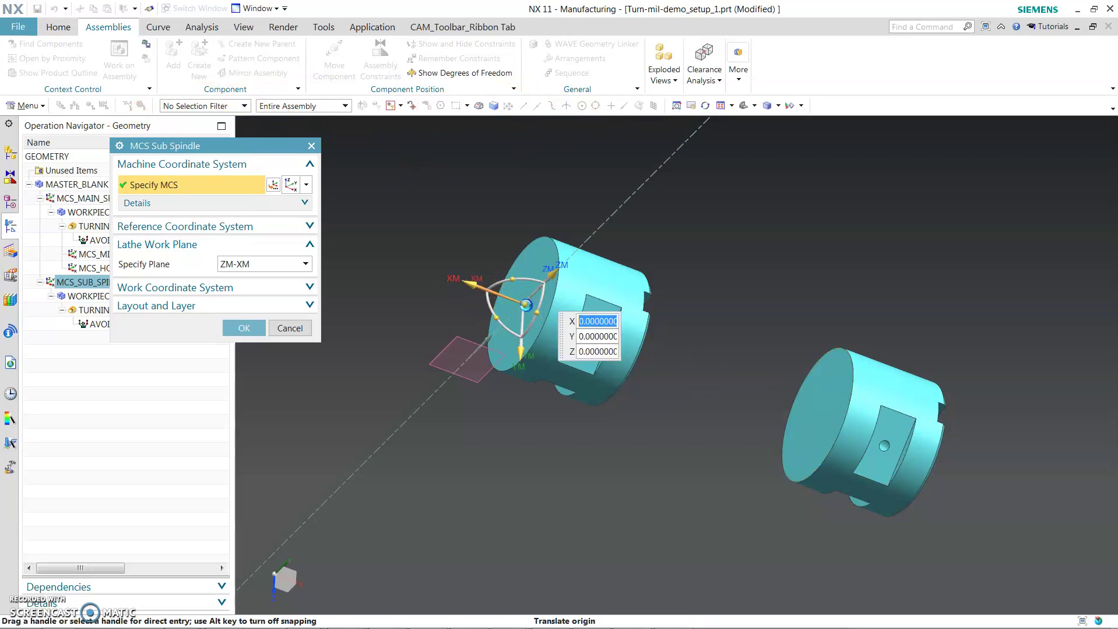
pyautogui.click(851, 408)
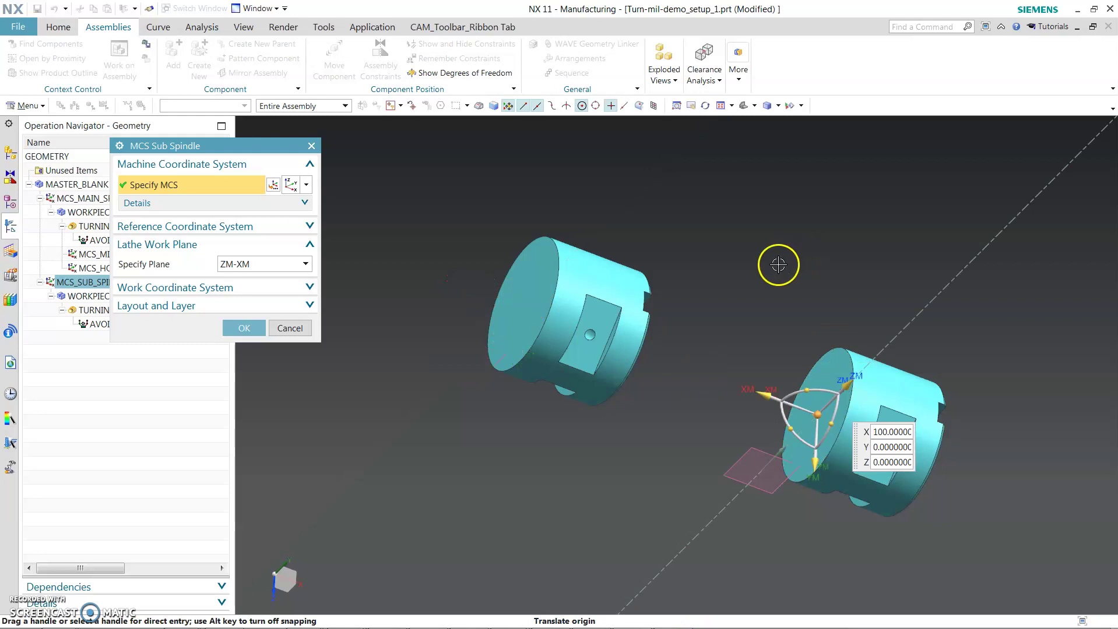